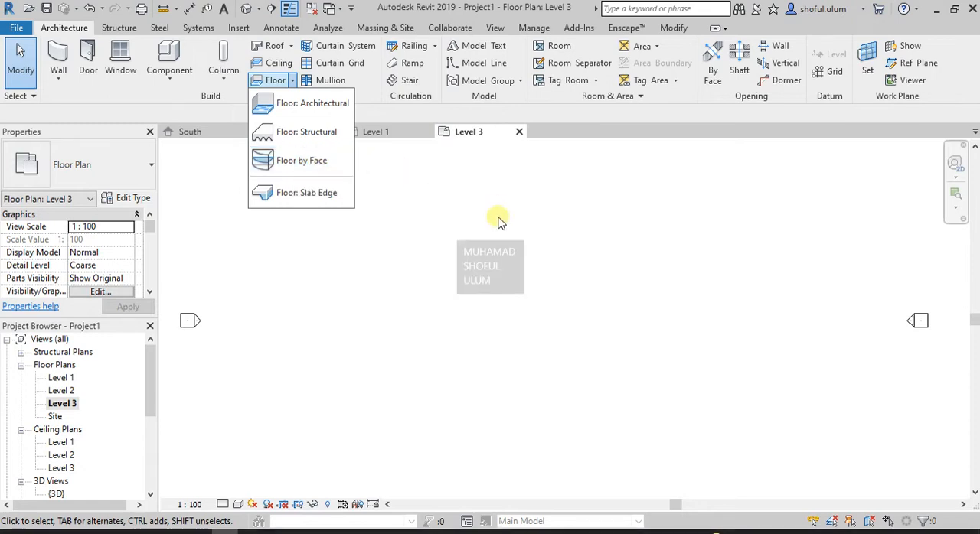
# - Open the Level 1 floor plan and start an in-place mass named "bangunan 1"
pyautogui.click(496, 245)
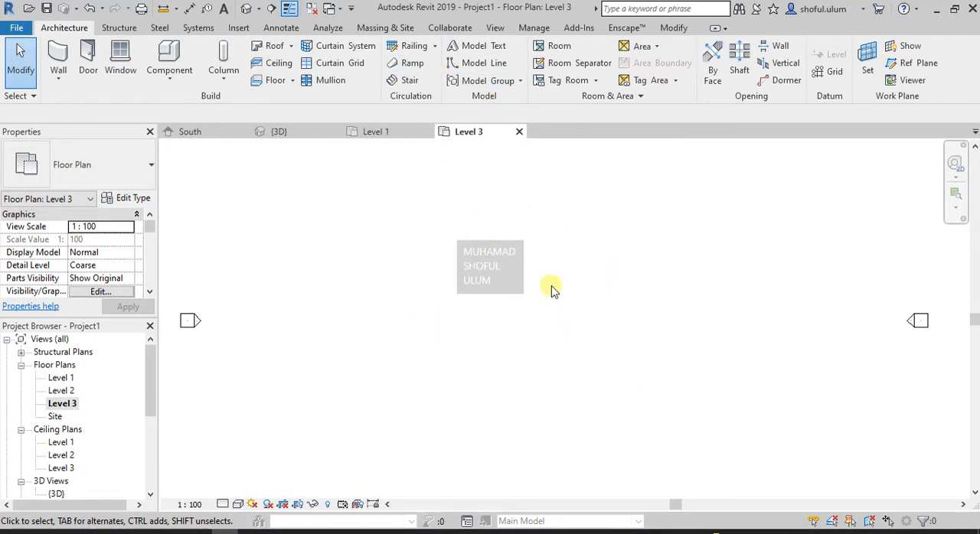
pyautogui.click(387, 28)
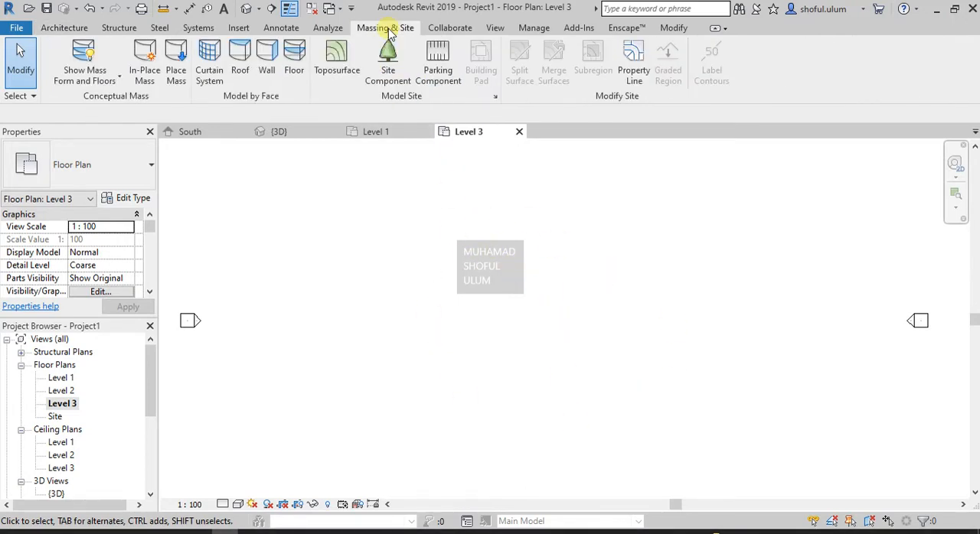
pyautogui.scroll(-1, 496, 259)
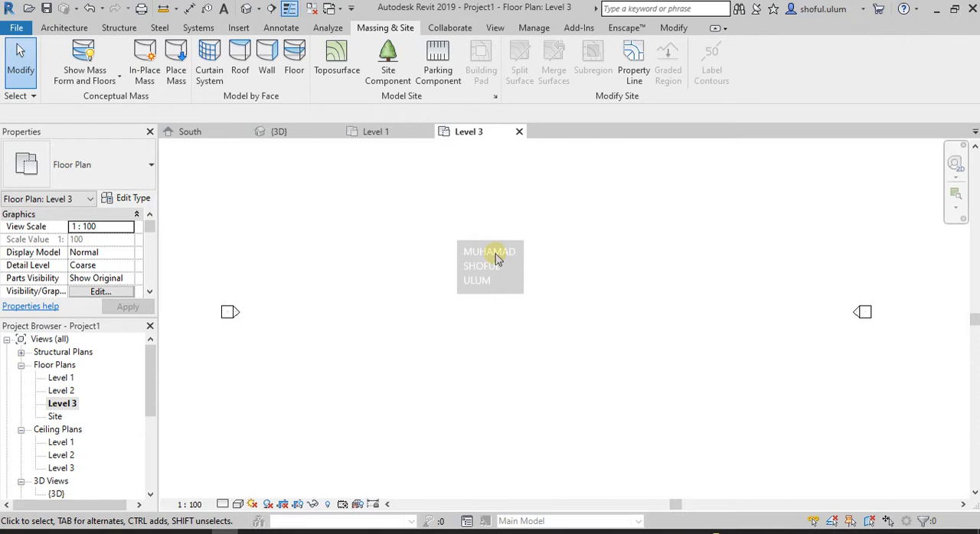
pyautogui.doubleClick(59, 377)
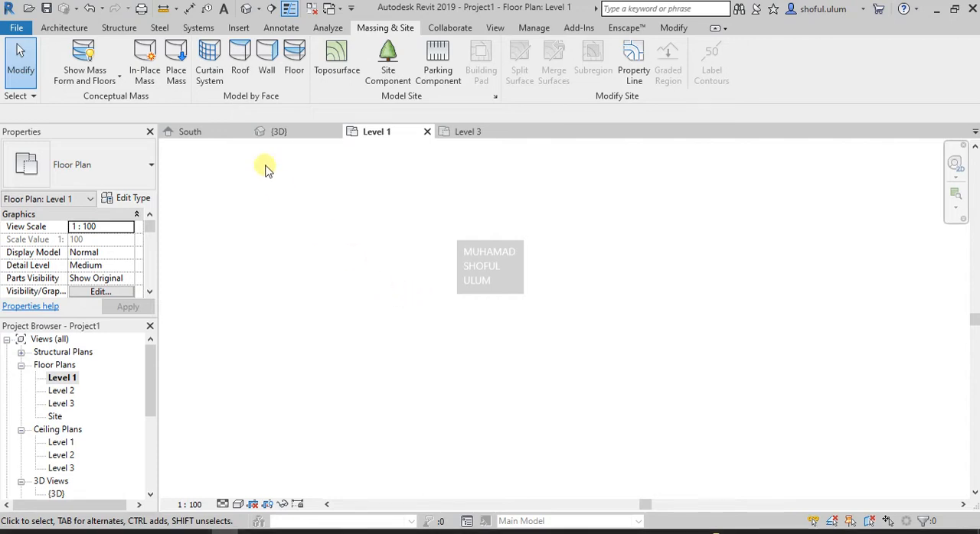
pyautogui.click(145, 77)
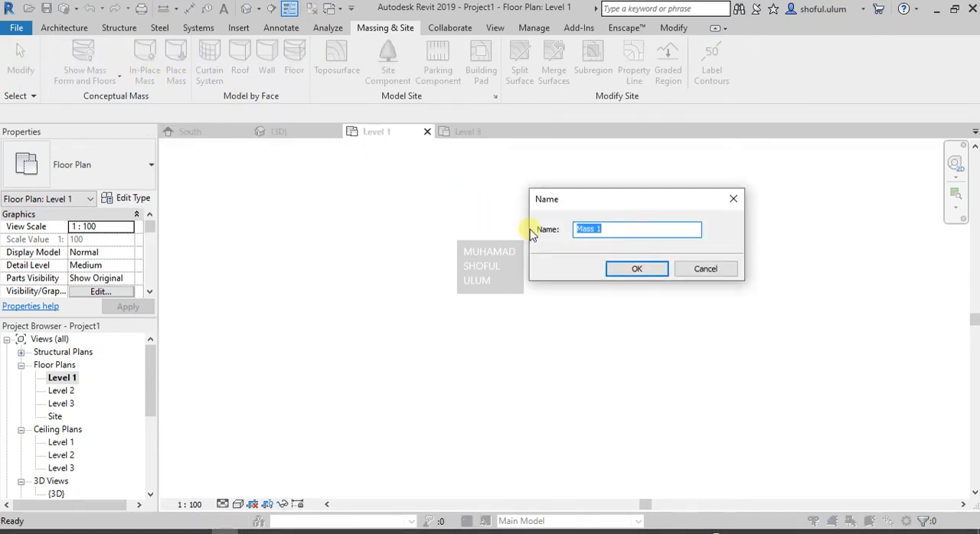
pyautogui.write('bangunan 1')
pyautogui.press('Return')
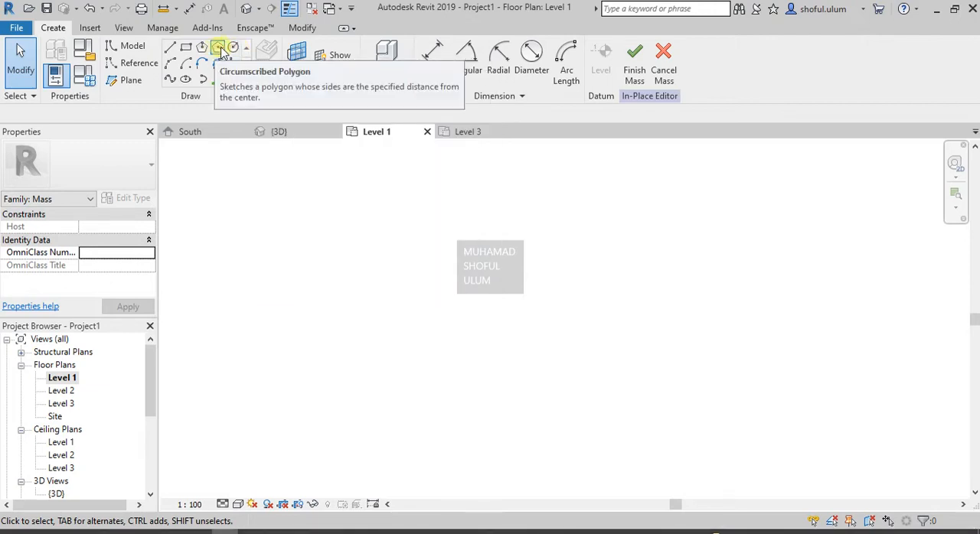
# - Draw a circle with a radius of about 475 on Level 1 as the mass's base profile
pyautogui.click(231, 47)
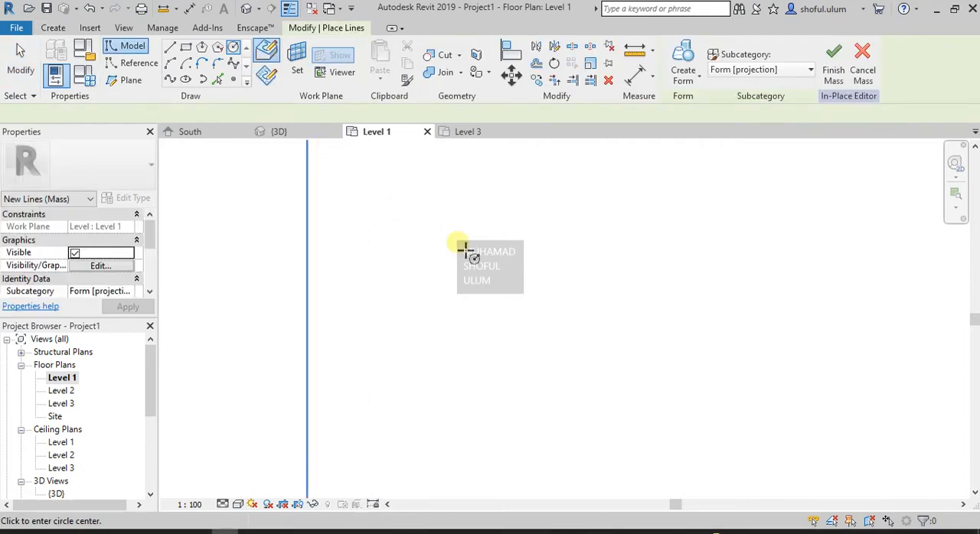
pyautogui.scroll(-3, 375, 252)
pyautogui.scroll(2, 482, 261)
pyautogui.scroll(1, 503, 267)
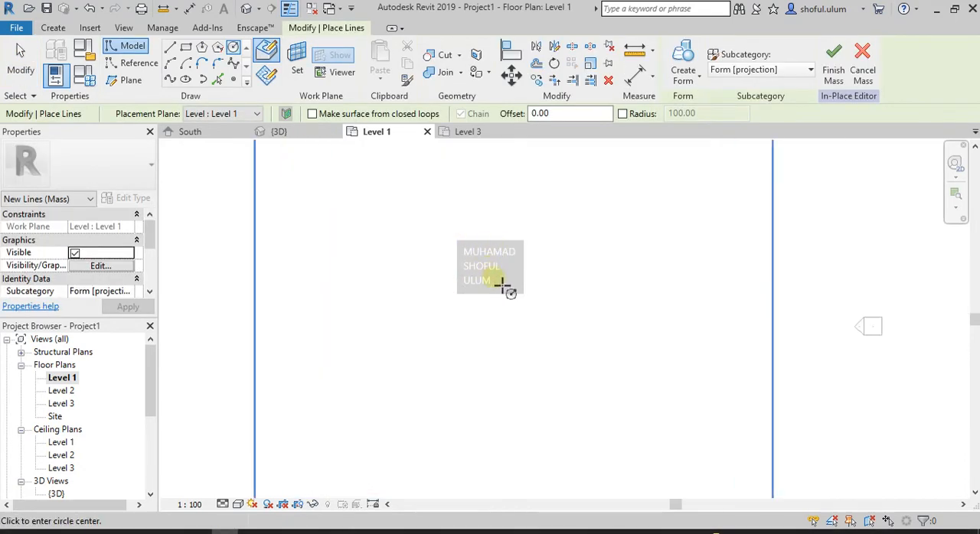
pyautogui.click(481, 280)
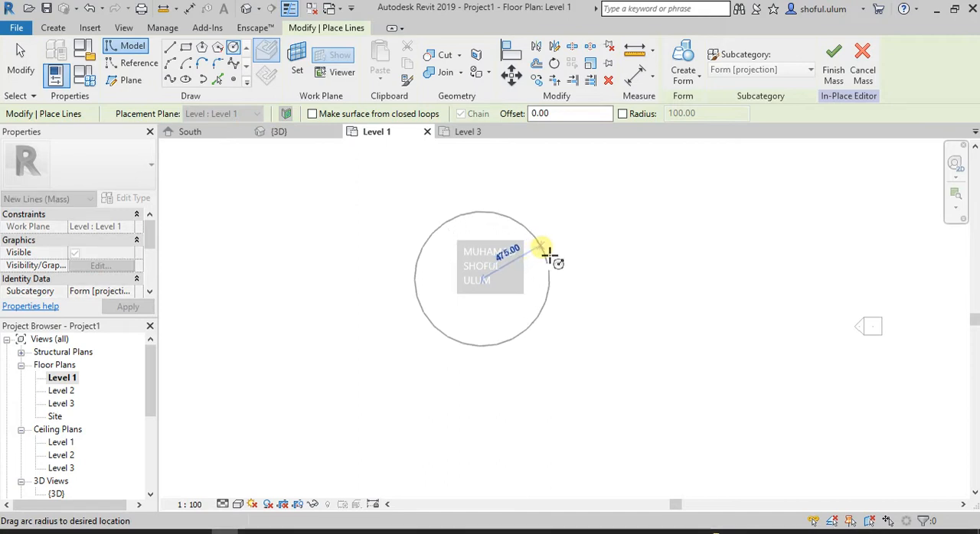
pyautogui.click(545, 254)
pyautogui.scroll(-1, 469, 278)
pyautogui.scroll(1, 460, 245)
pyautogui.scroll(1, 490, 199)
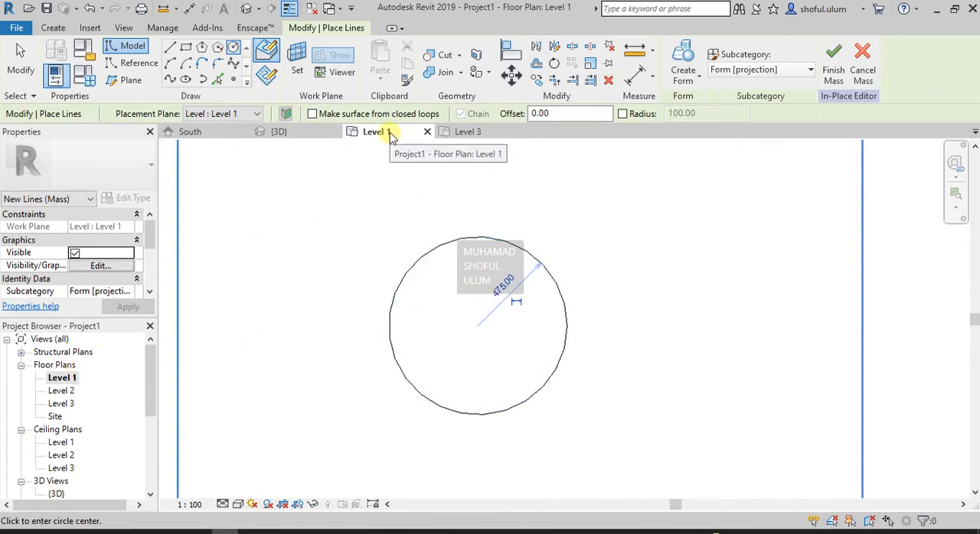
# - Switch to the Level 3 floor plan and end the circle command
pyautogui.click(464, 134)
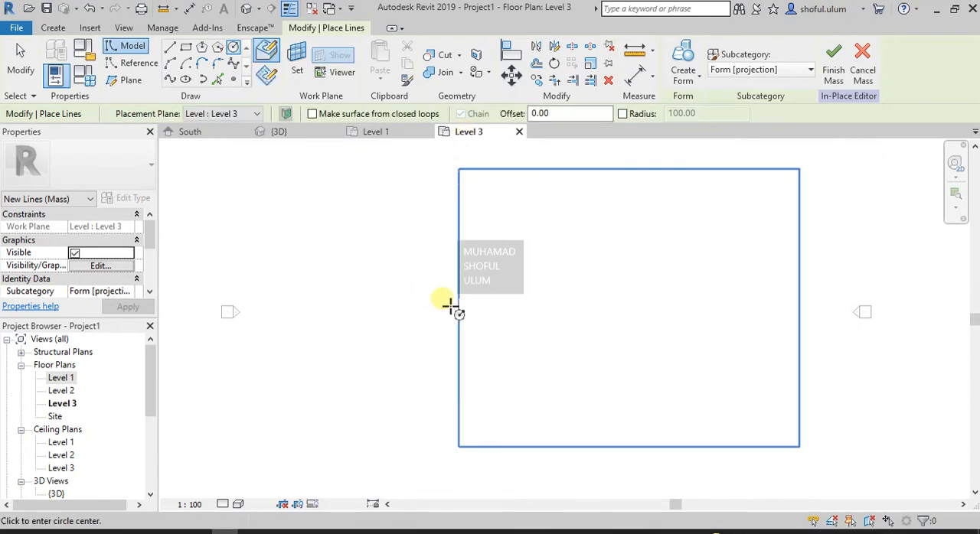
pyautogui.scroll(-2, 430, 308)
pyautogui.scroll(-1, 433, 309)
pyautogui.scroll(3, 566, 297)
pyautogui.scroll(1, 523, 244)
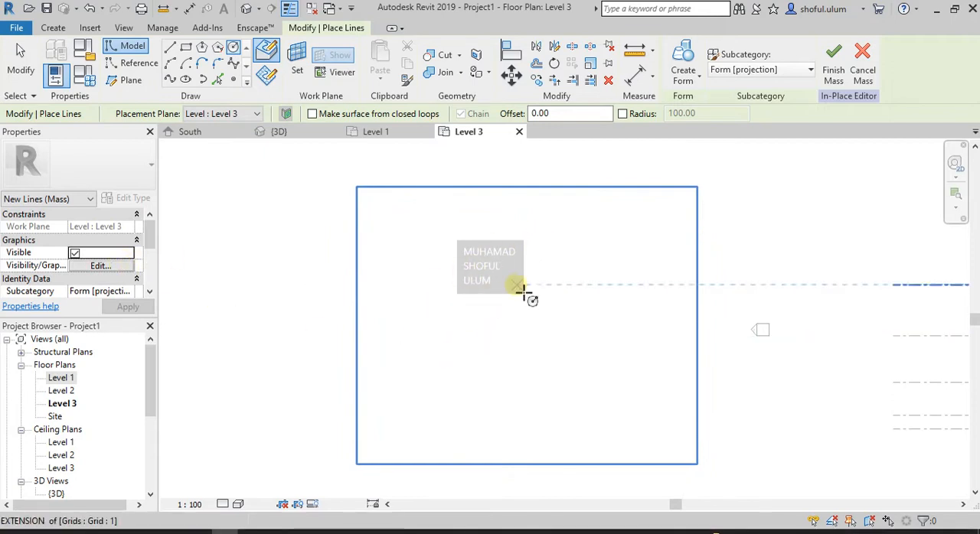
pyautogui.scroll(-1, 68, 273)
pyautogui.scroll(1, 67, 274)
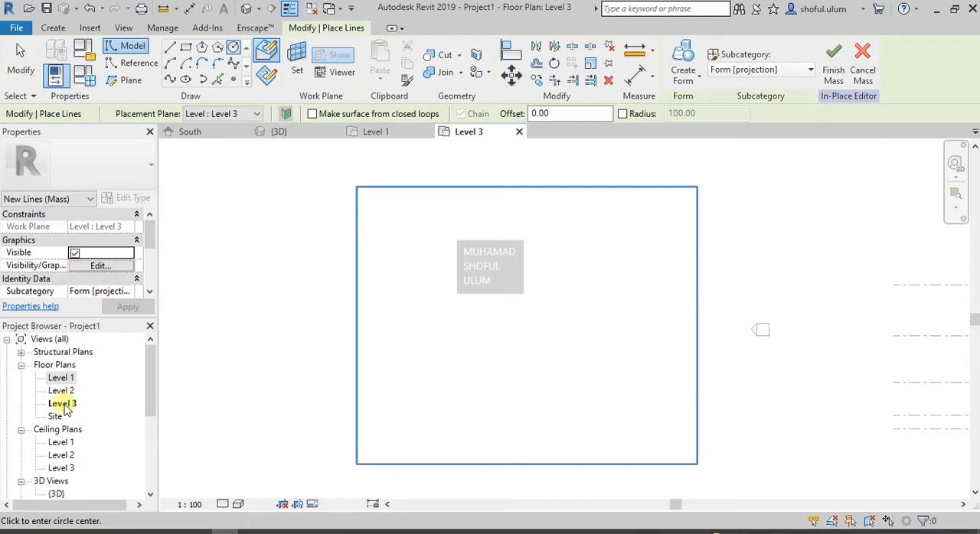
pyautogui.press('Escape')
pyautogui.press('Escape')
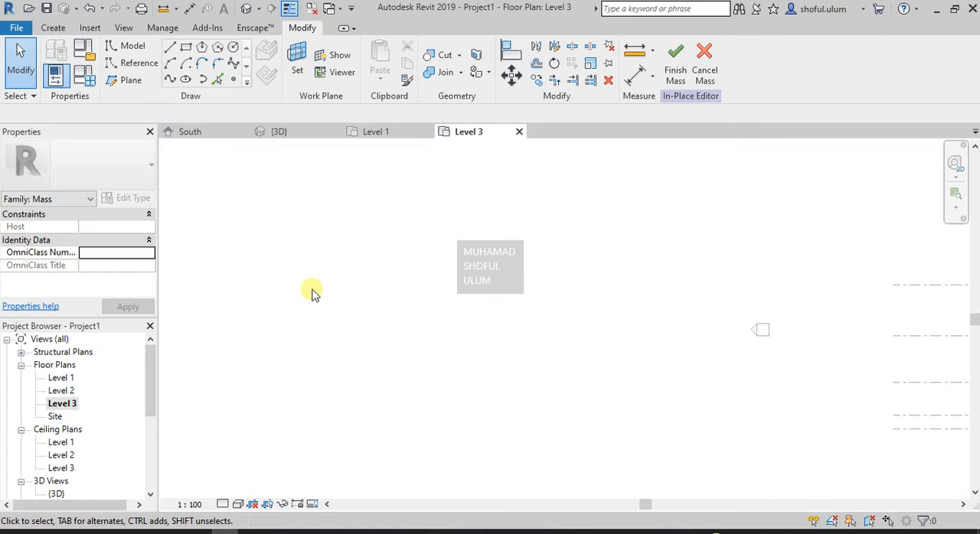
# - Set the Level 3 floor plan's underlay base level to Level 1
pyautogui.click(64, 404)
pyautogui.scroll(-2, 99, 271)
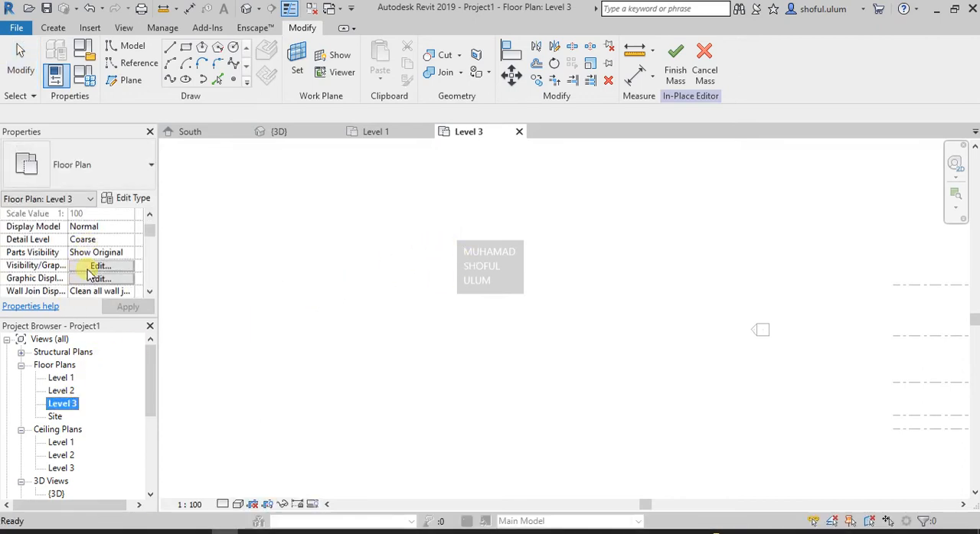
pyautogui.scroll(1, 78, 269)
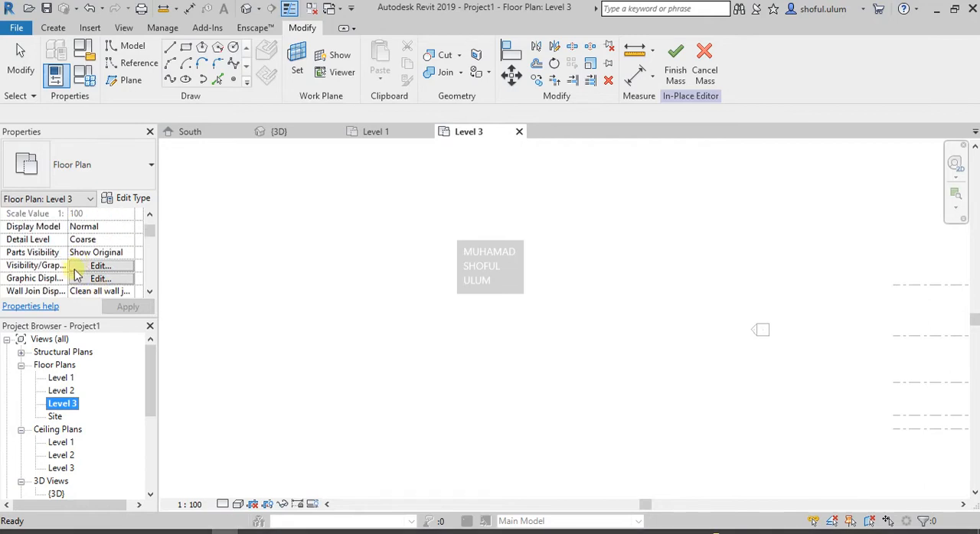
pyautogui.scroll(-3, 59, 268)
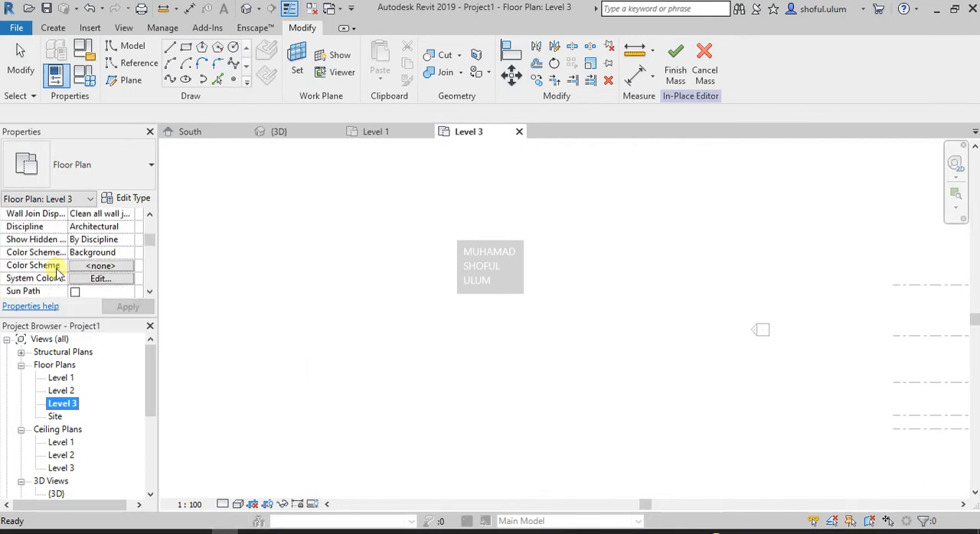
pyautogui.scroll(-1, 80, 281)
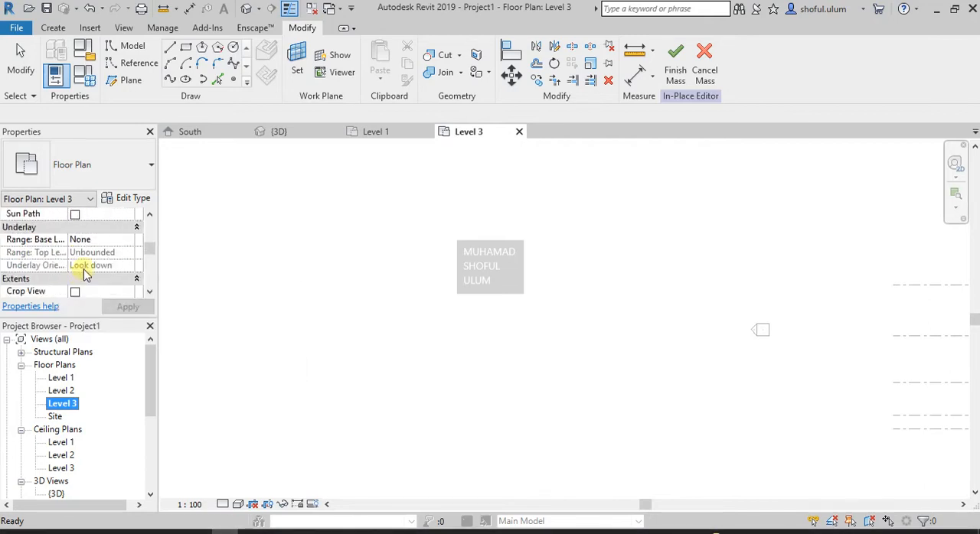
pyautogui.scroll(-1, 120, 251)
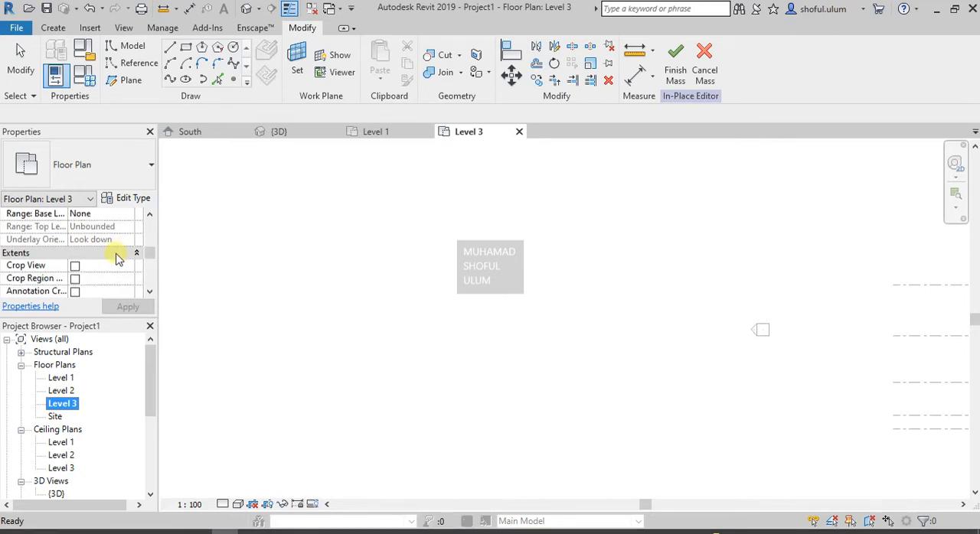
pyautogui.scroll(1, 121, 257)
pyautogui.click(130, 244)
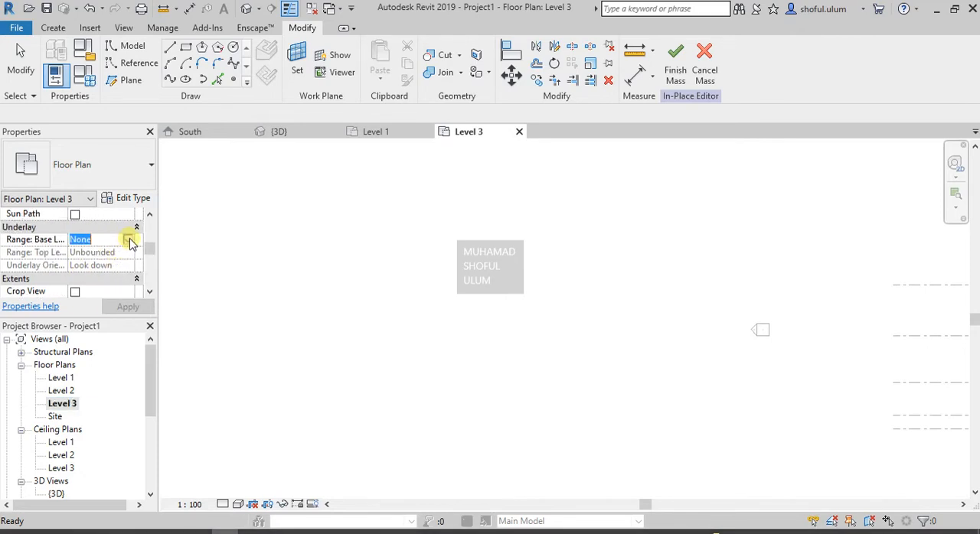
pyautogui.click(131, 241)
pyautogui.click(105, 263)
pyautogui.click(121, 303)
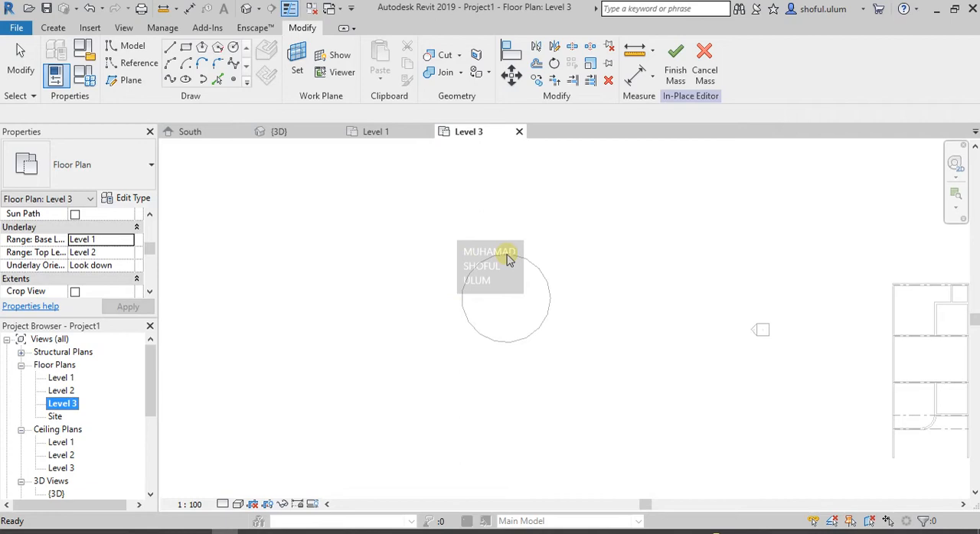
# - Draw a circle with a radius of about 361 on Level 3, overlapping the underlaid base circle
pyautogui.scroll(2, 536, 261)
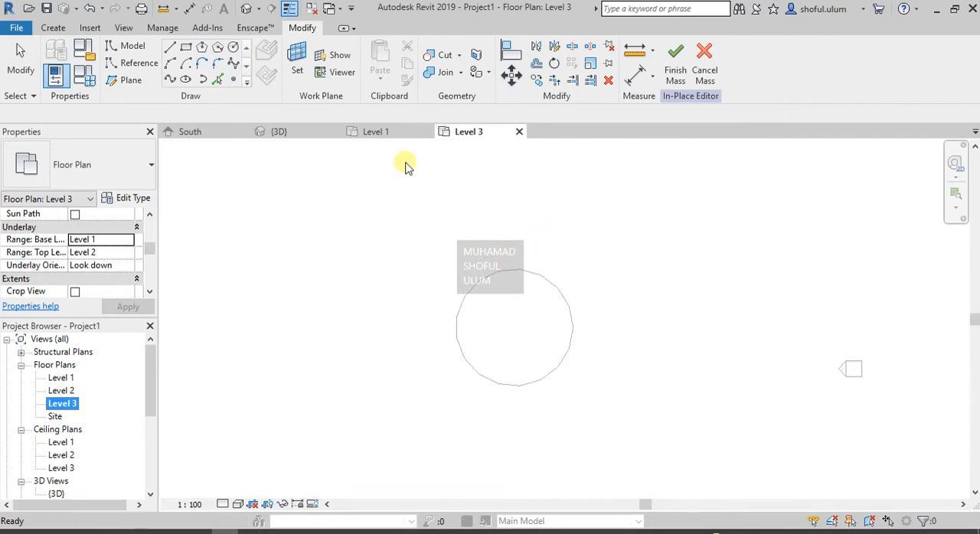
pyautogui.click(234, 48)
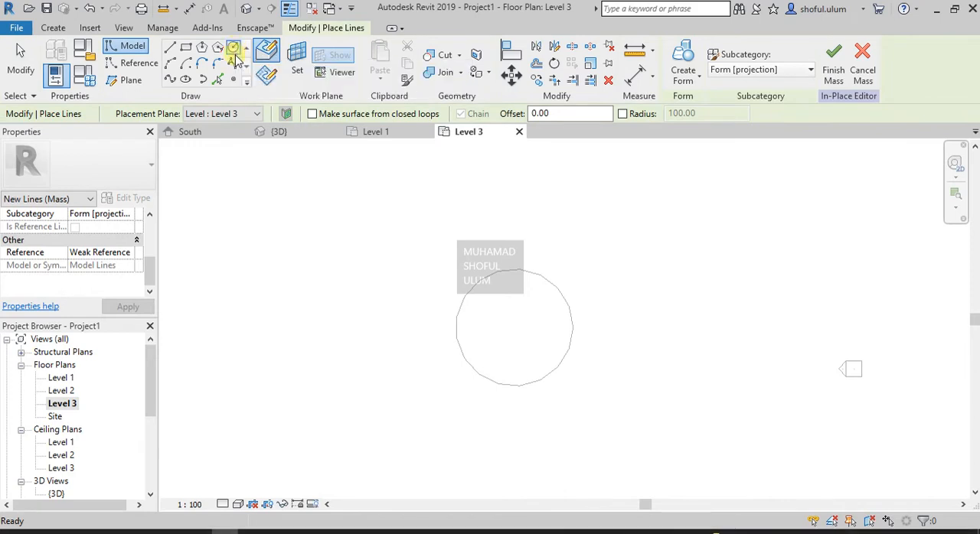
pyautogui.scroll(1, 494, 329)
pyautogui.click(490, 324)
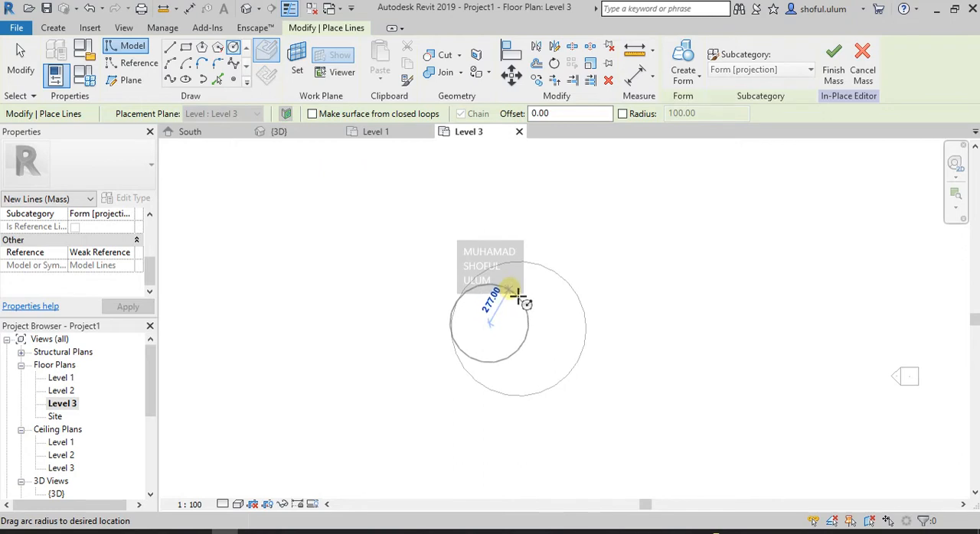
pyautogui.click(524, 287)
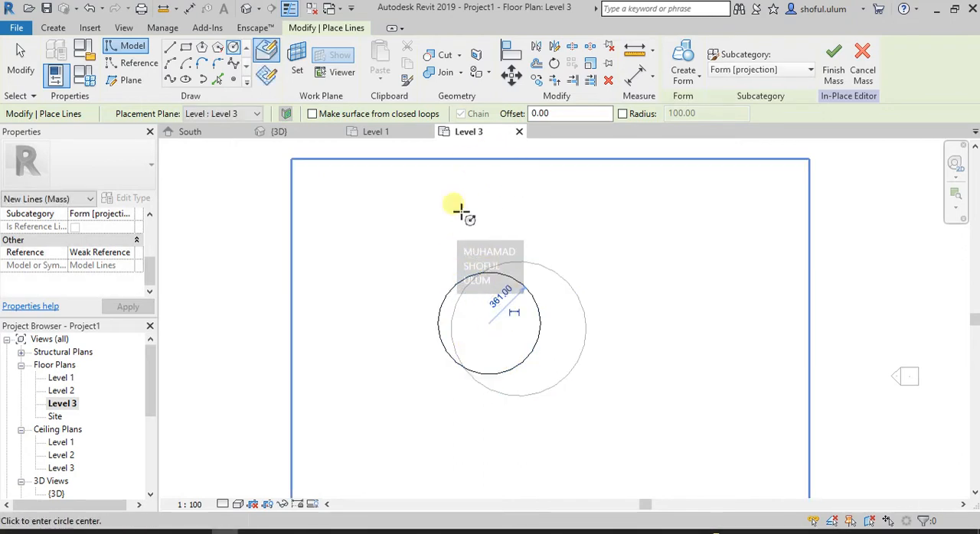
# - Switch to the 3D view, orbit it to show both circles, and end the circle command
pyautogui.click(298, 135)
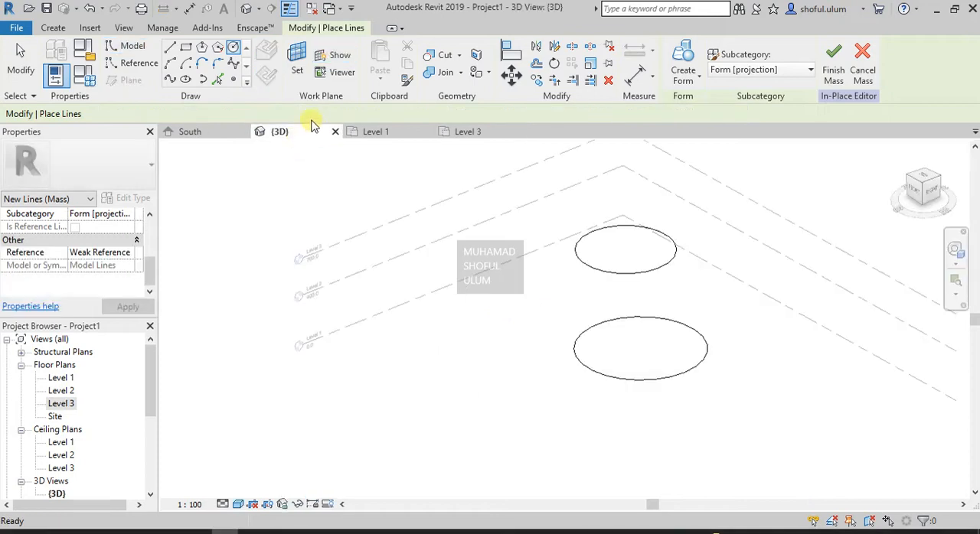
pyautogui.scroll(-2, 572, 247)
pyautogui.scroll(2, 514, 285)
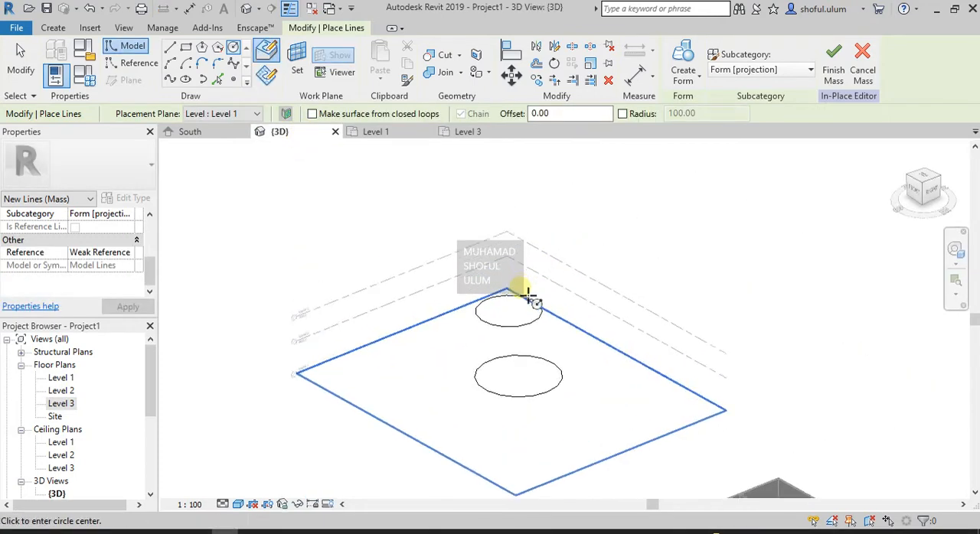
pyautogui.click(955, 255)
pyautogui.moveTo(802, 276)
pyautogui.mouseDown()
pyautogui.moveTo(816, 281)
pyautogui.moveTo(857, 254)
pyautogui.moveTo(783, 282)
pyautogui.moveTo(776, 271)
pyautogui.moveTo(792, 273)
pyautogui.mouseUp()
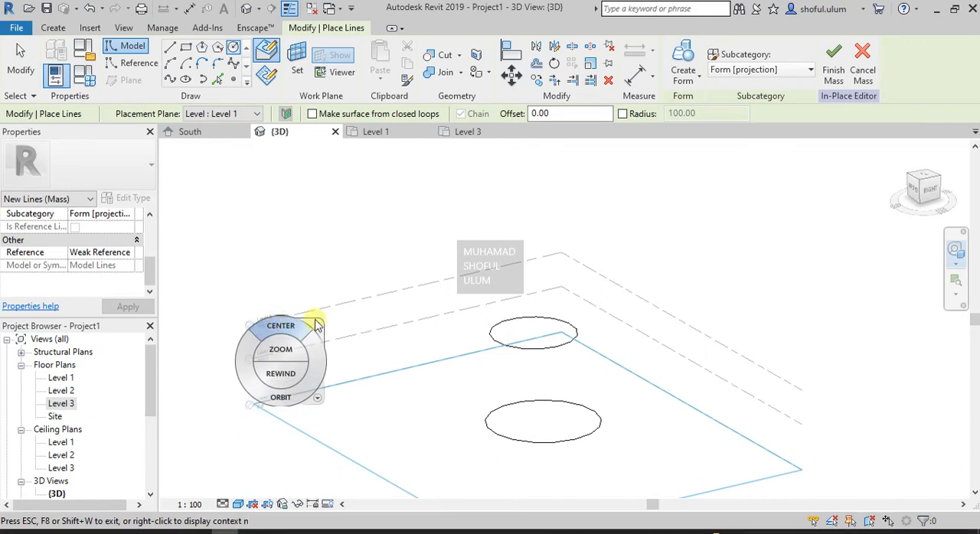
pyautogui.click(316, 328)
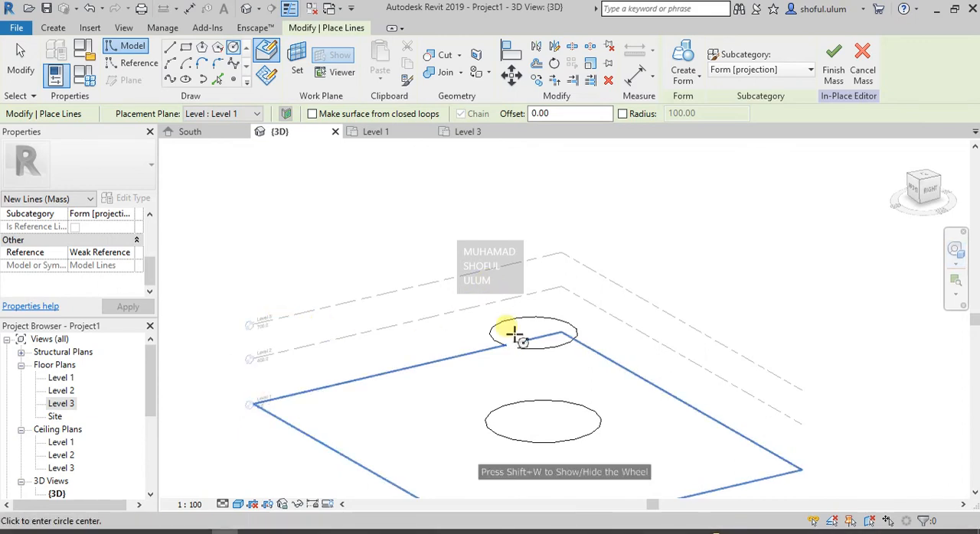
pyautogui.press('Escape')
pyautogui.press('Escape')
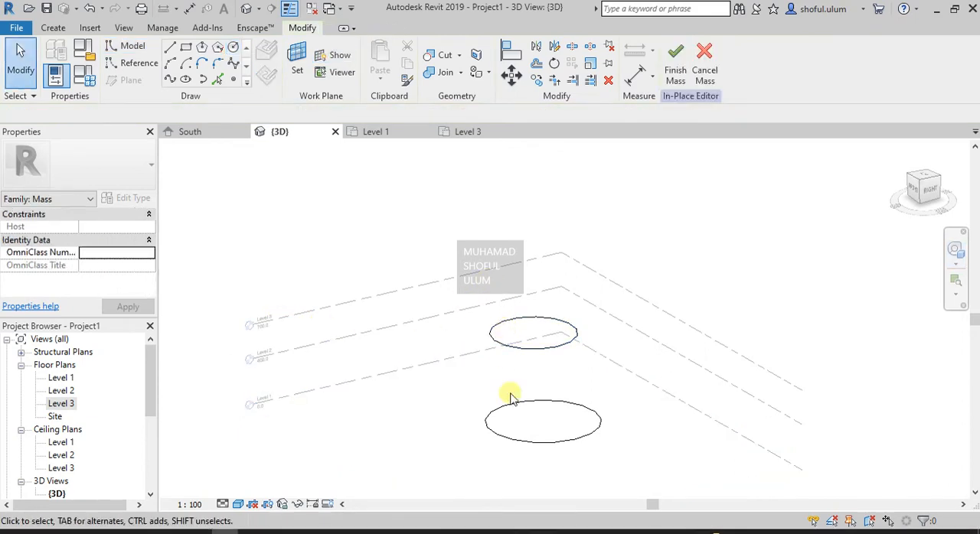
# - Create a solid form between the Level 1 and Level 3 circles and clear the selection
pyautogui.click(501, 404)
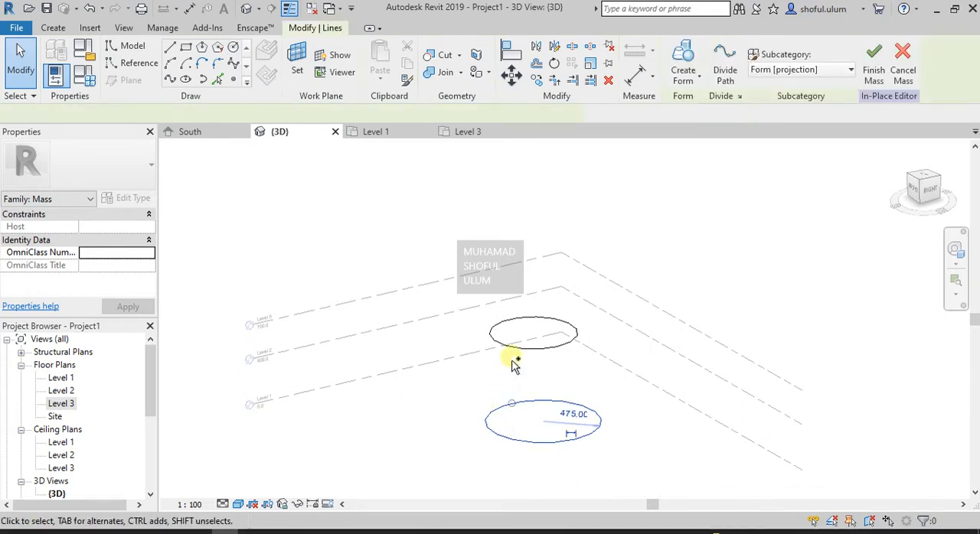
pyautogui.keyDown('ctrl'); pyautogui.click(515, 351); pyautogui.keyUp('ctrl')
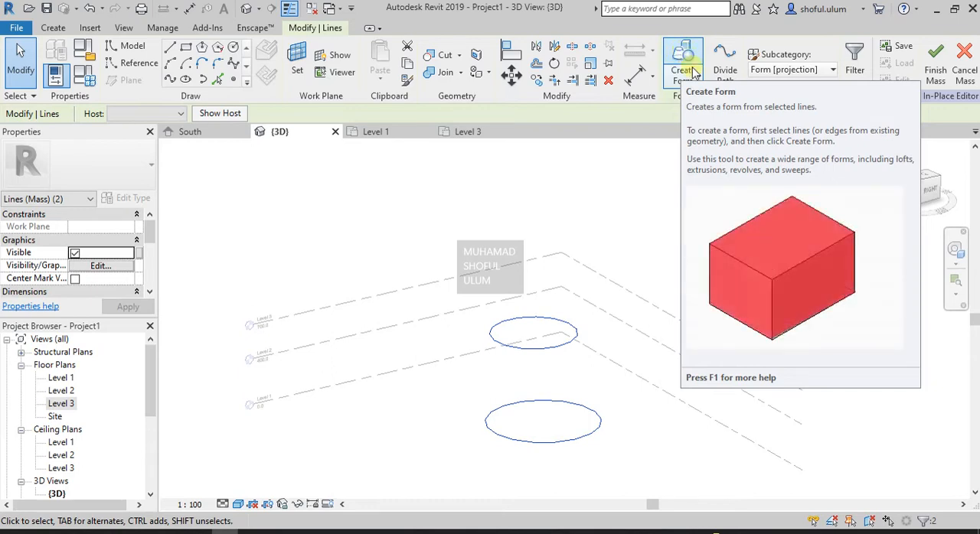
pyautogui.click(697, 79)
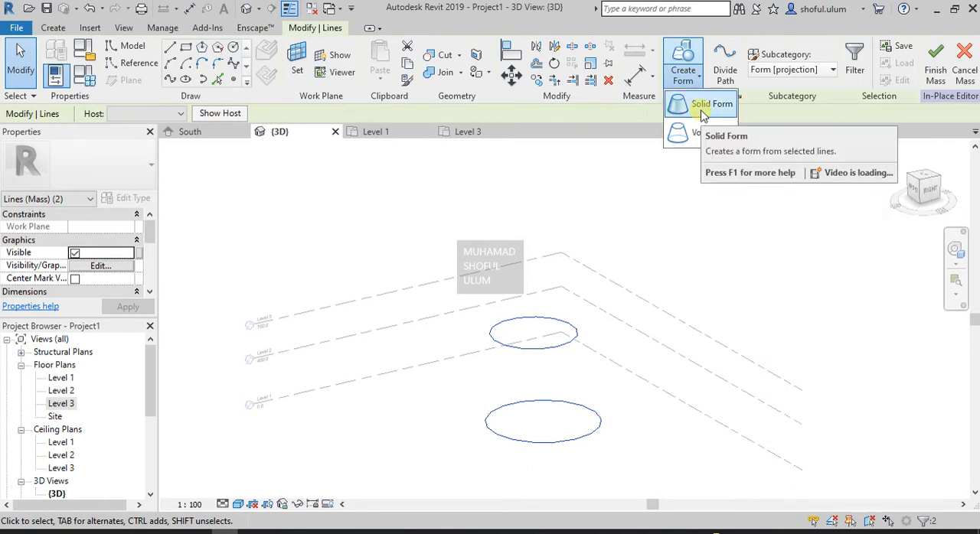
pyautogui.click(702, 115)
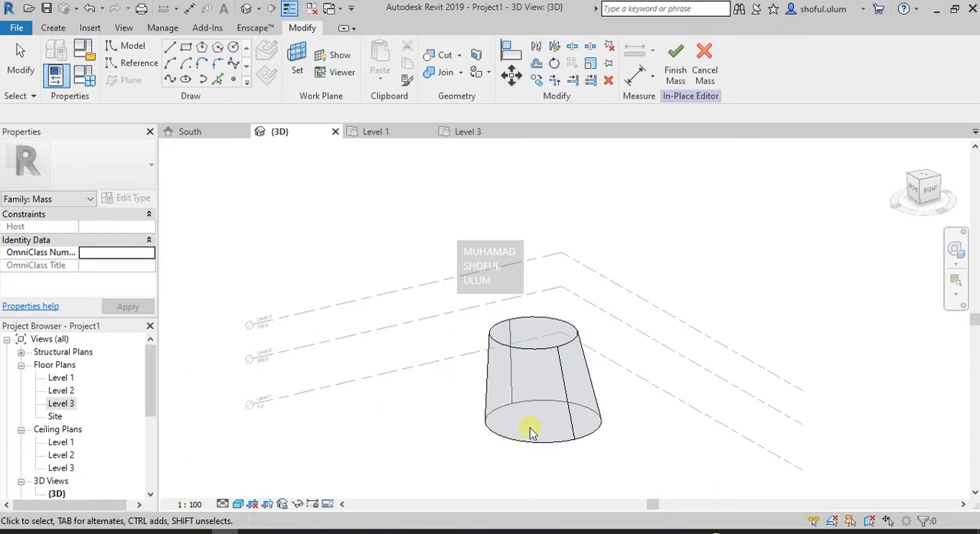
pyautogui.click(659, 339)
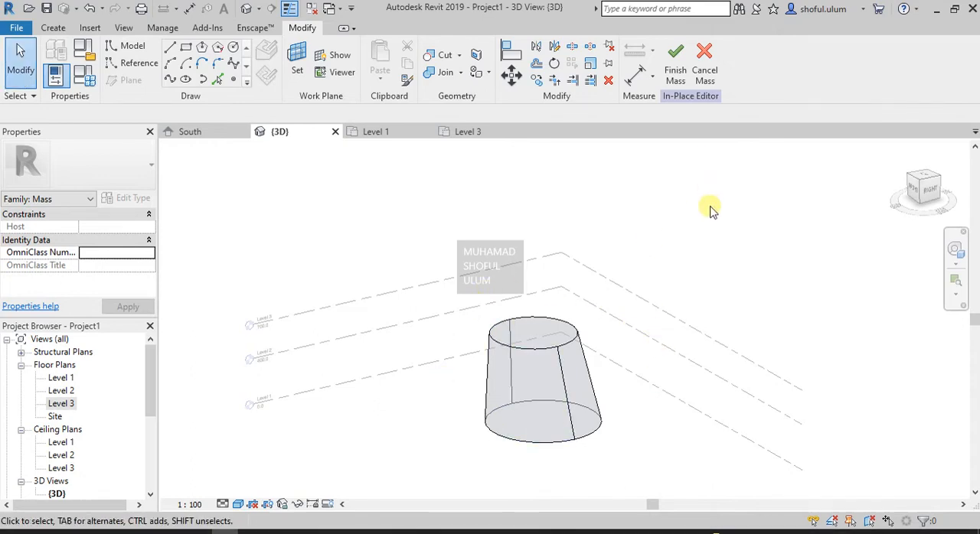
# - Finish the in-place mass and inspect the tapered solid in the 3D view
pyautogui.click(676, 71)
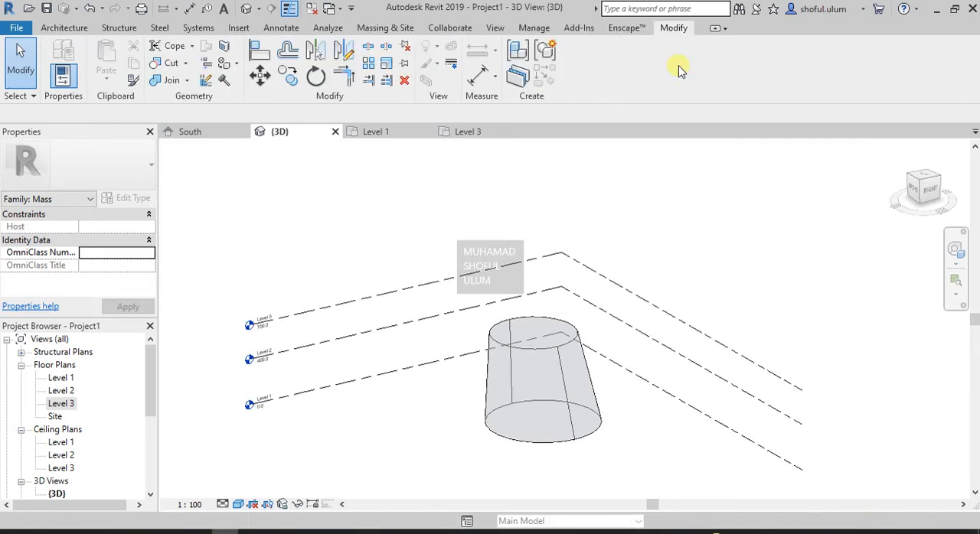
pyautogui.click(579, 412)
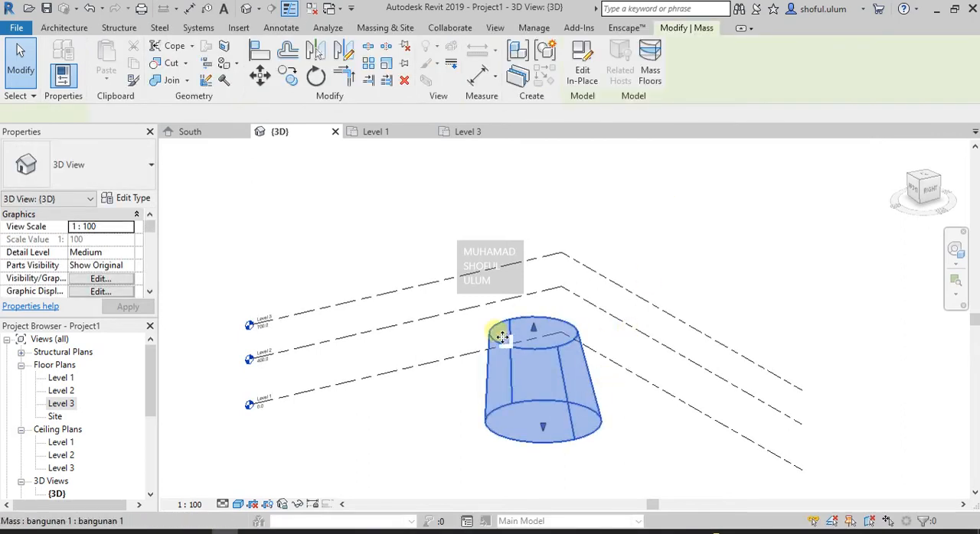
pyautogui.click(955, 250)
pyautogui.click(602, 381)
pyautogui.moveTo(605, 381); pyautogui.dragTo(596, 433)
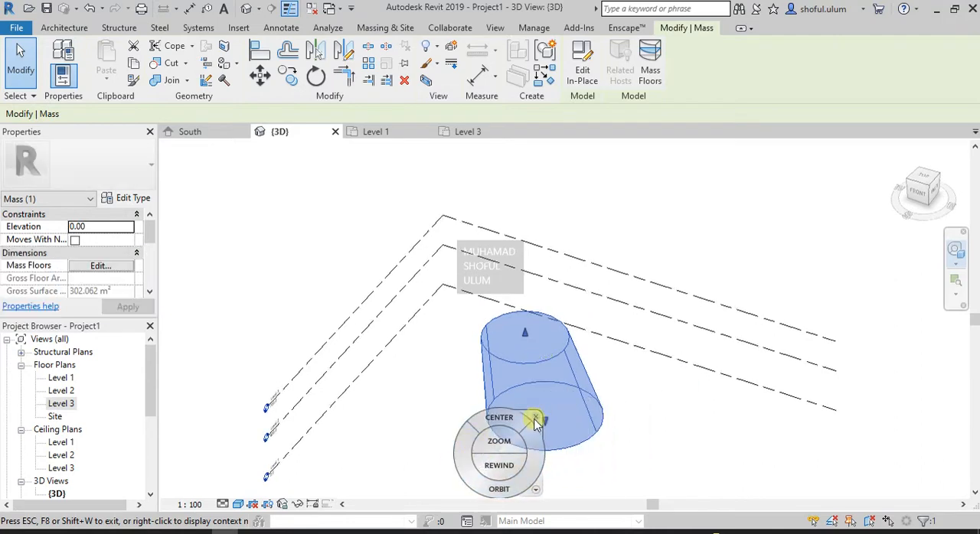
pyautogui.click(536, 414)
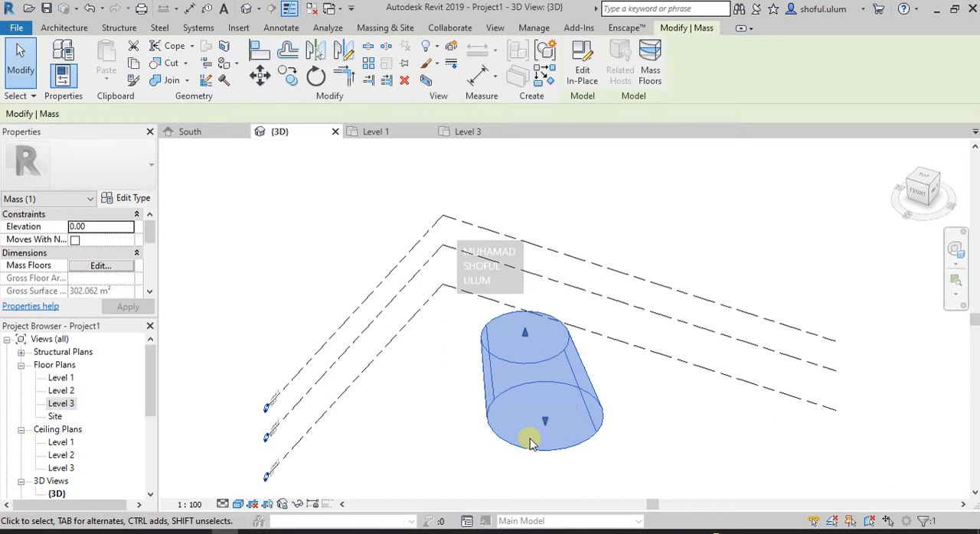
pyautogui.scroll(2, 529, 437)
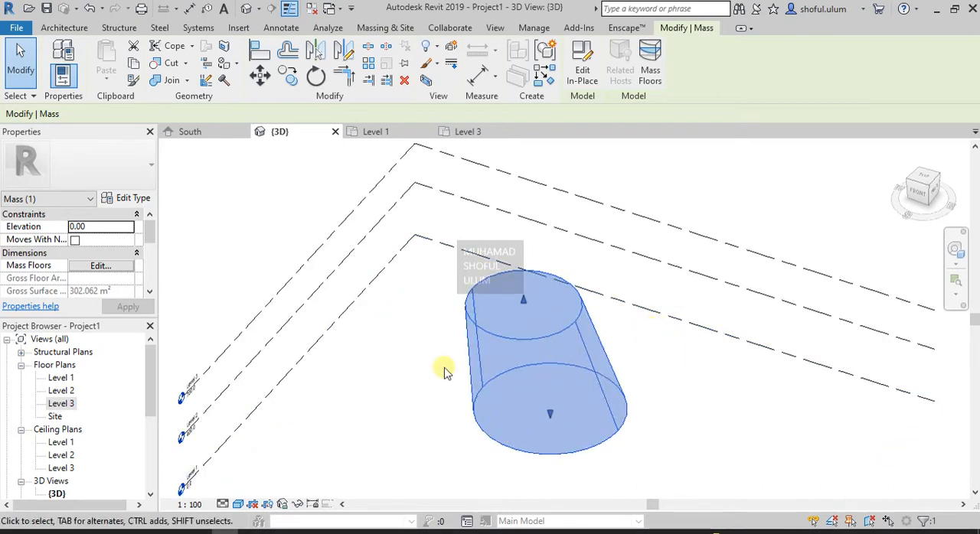
pyautogui.scroll(-1, 654, 316)
pyautogui.scroll(1, 314, 399)
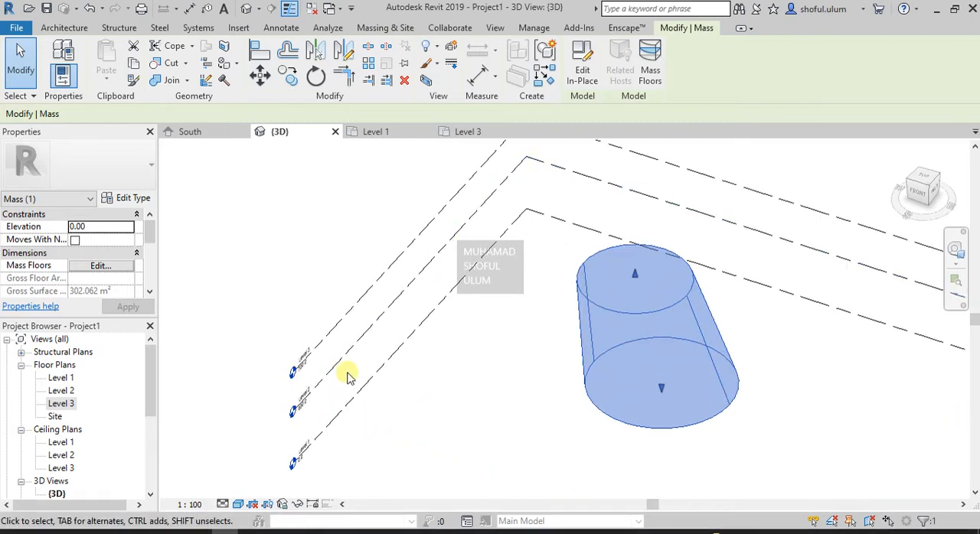
pyautogui.click(525, 409)
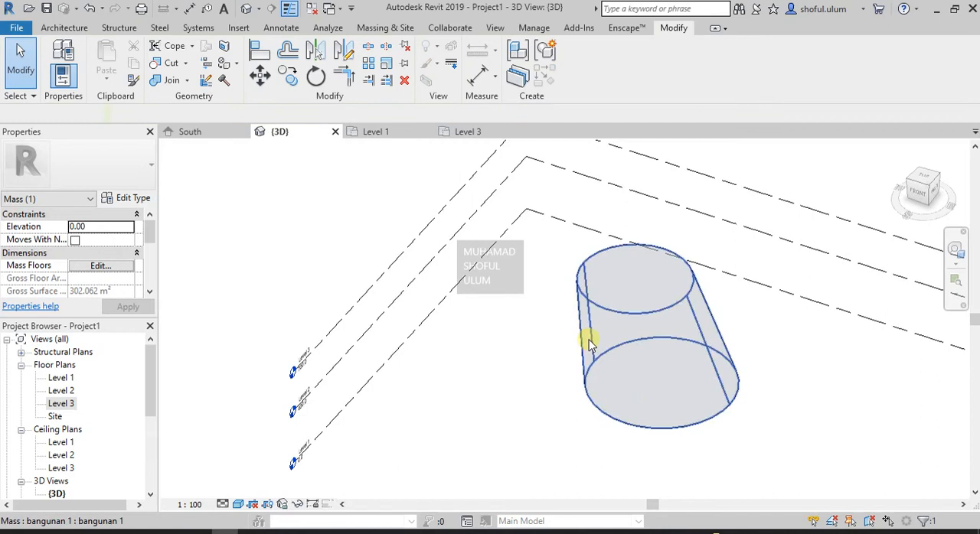
pyautogui.click(647, 315)
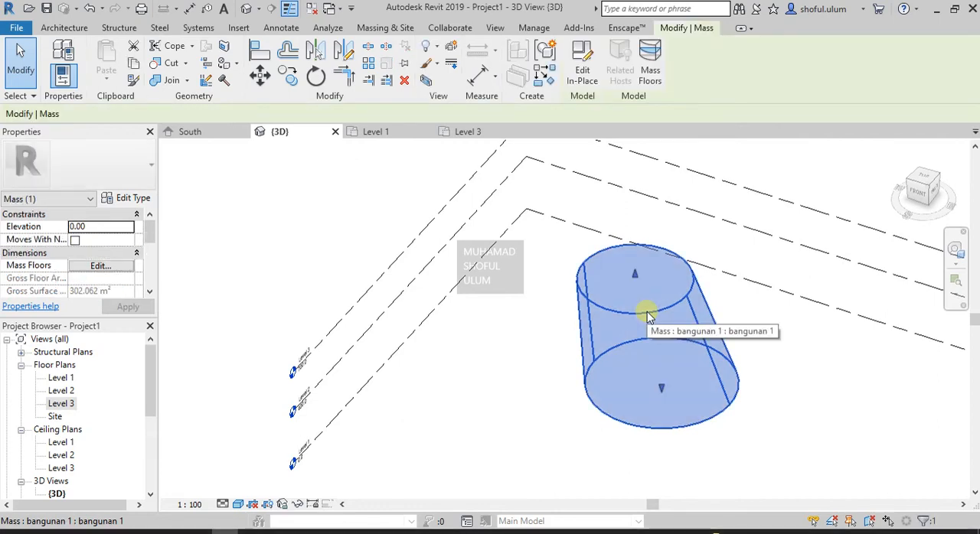
pyautogui.click(67, 28)
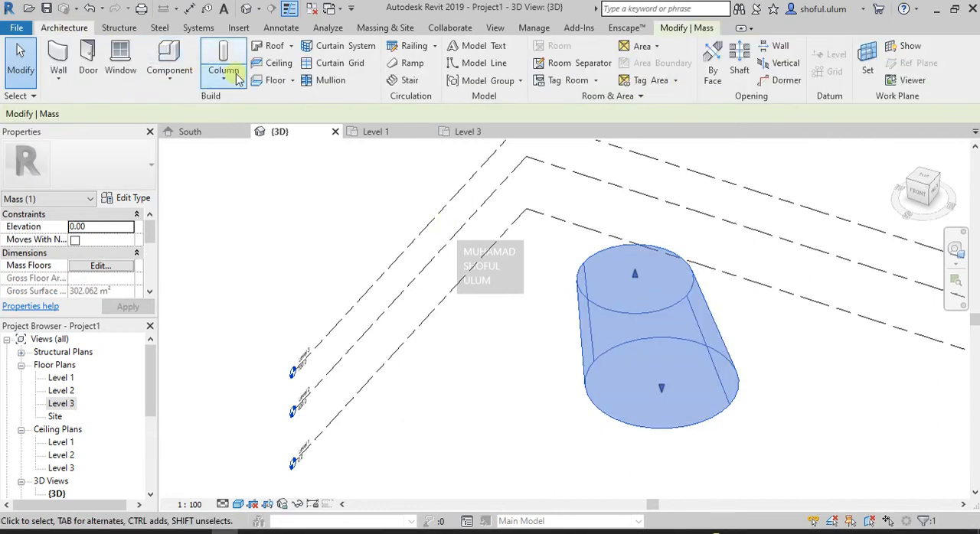
pyautogui.click(292, 81)
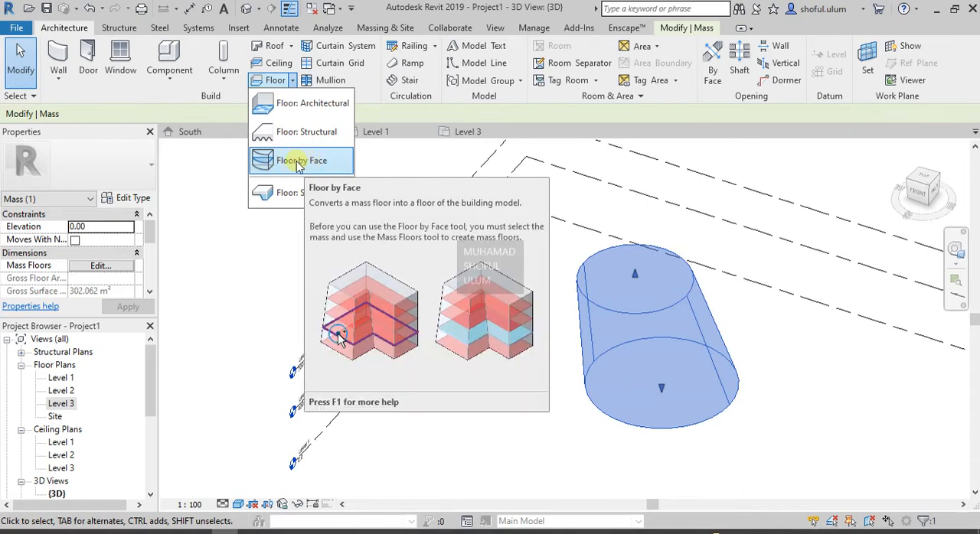
pyautogui.click(678, 31)
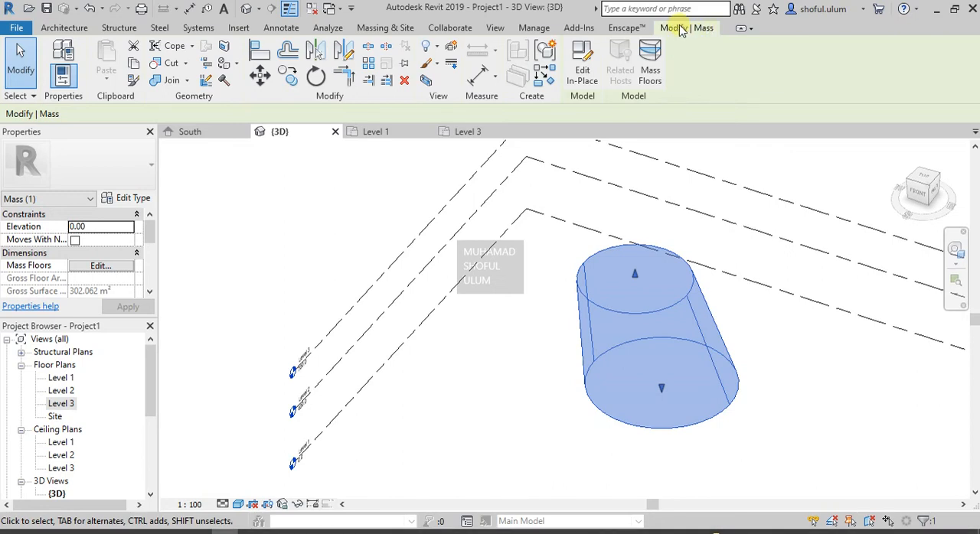
pyautogui.click(65, 28)
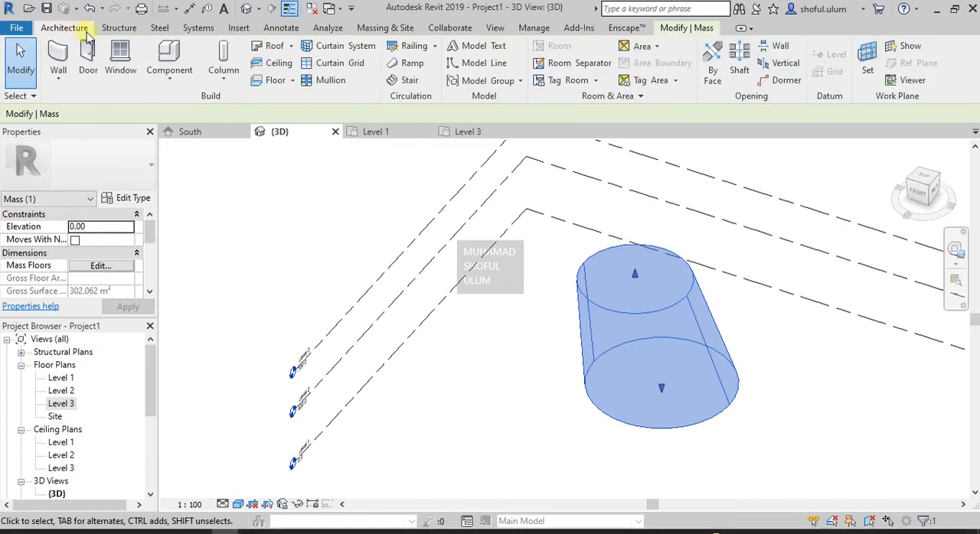
pyautogui.click(293, 81)
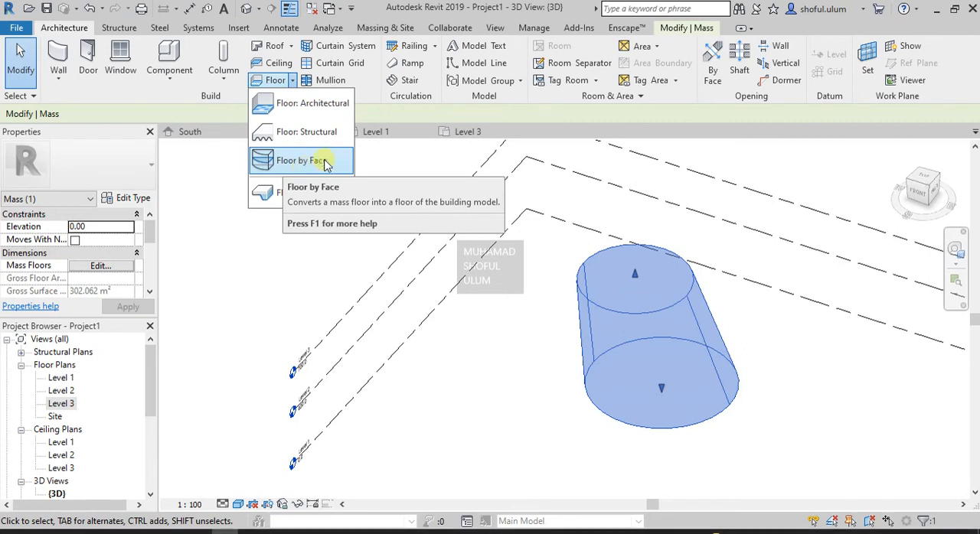
pyautogui.click(671, 28)
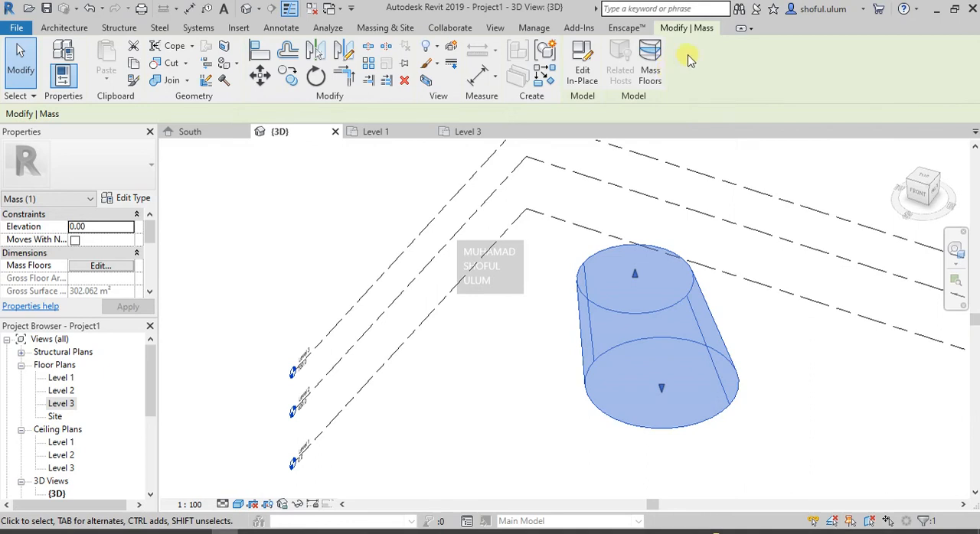
pyautogui.click(387, 28)
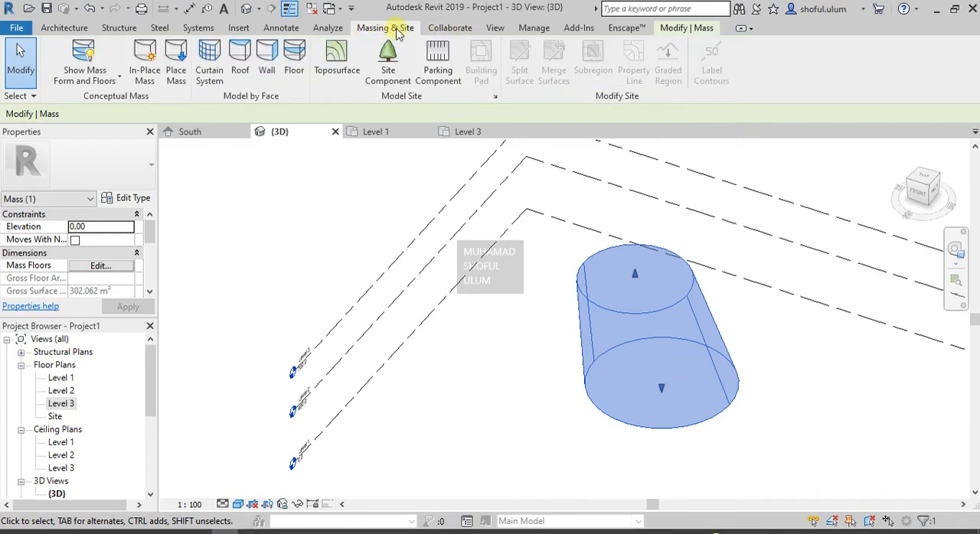
pyautogui.click(295, 60)
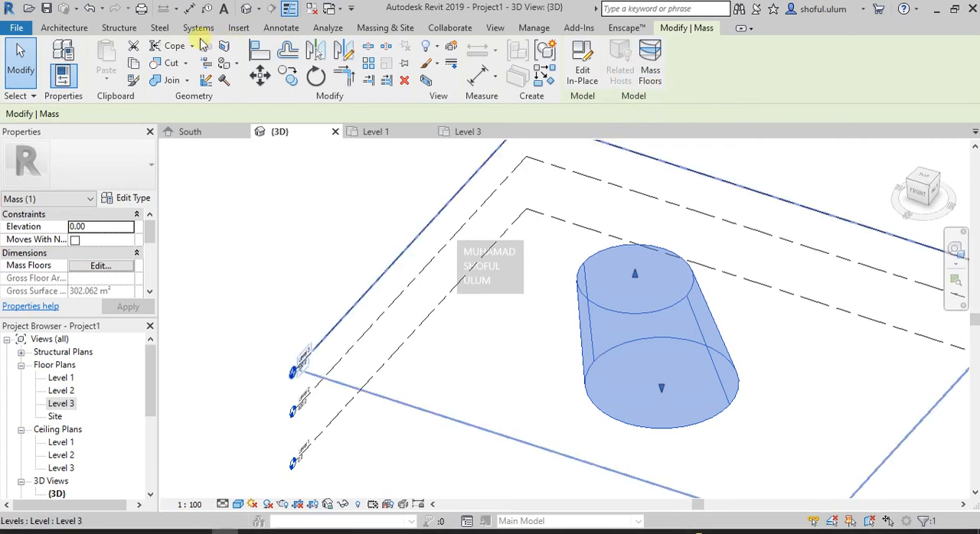
pyautogui.click(65, 29)
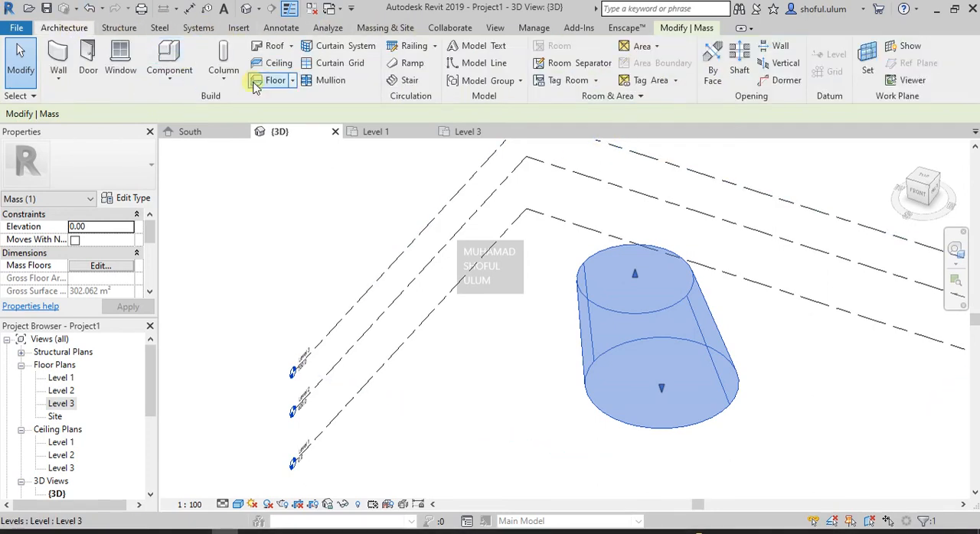
pyautogui.click(291, 82)
pyautogui.click(316, 155)
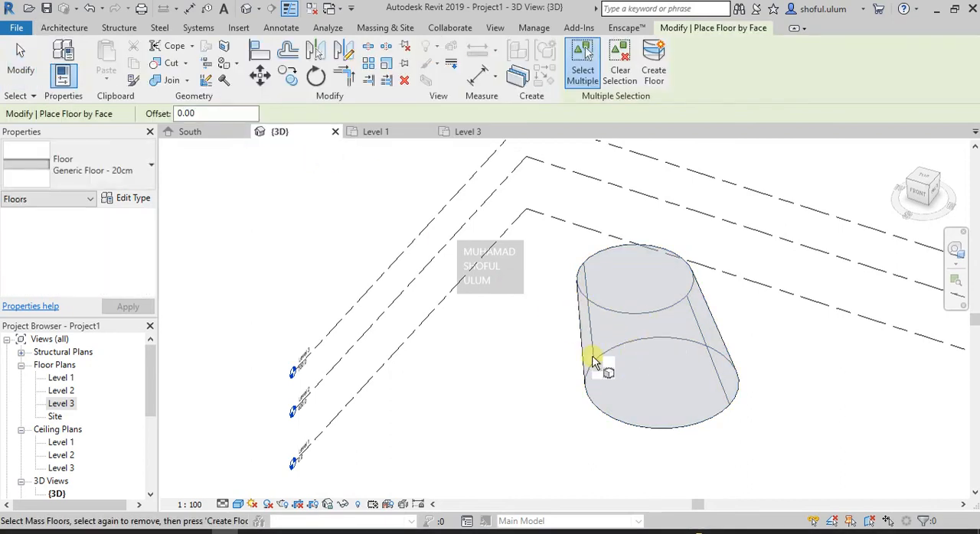
pyautogui.press('Escape')
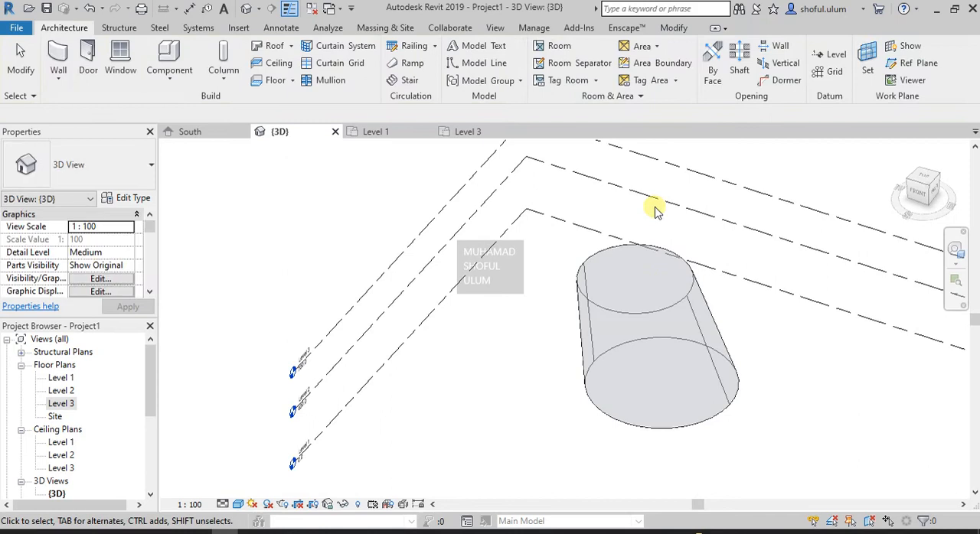
# - Create mass floors in the tapered mass at Level 1, Level 2 and Level 3
pyautogui.click(671, 29)
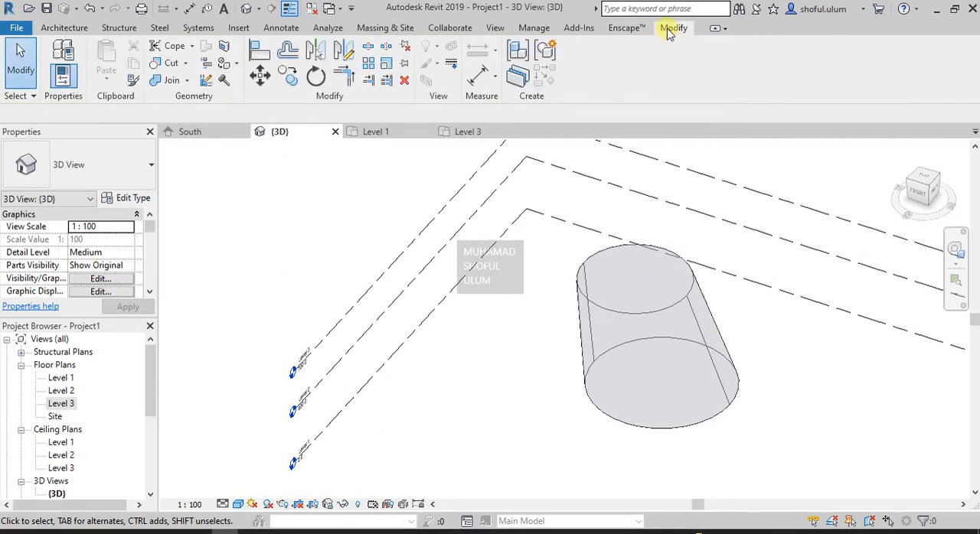
pyautogui.click(624, 320)
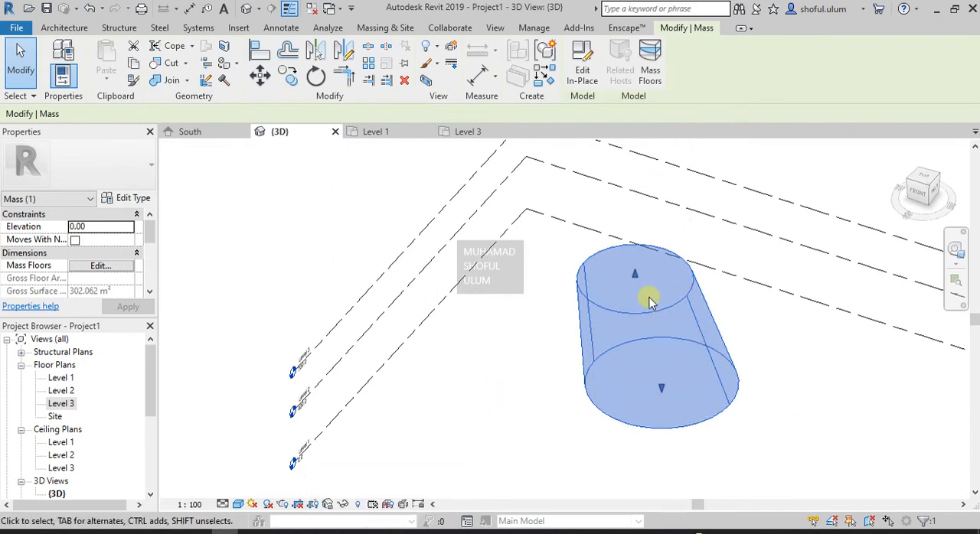
pyautogui.click(652, 75)
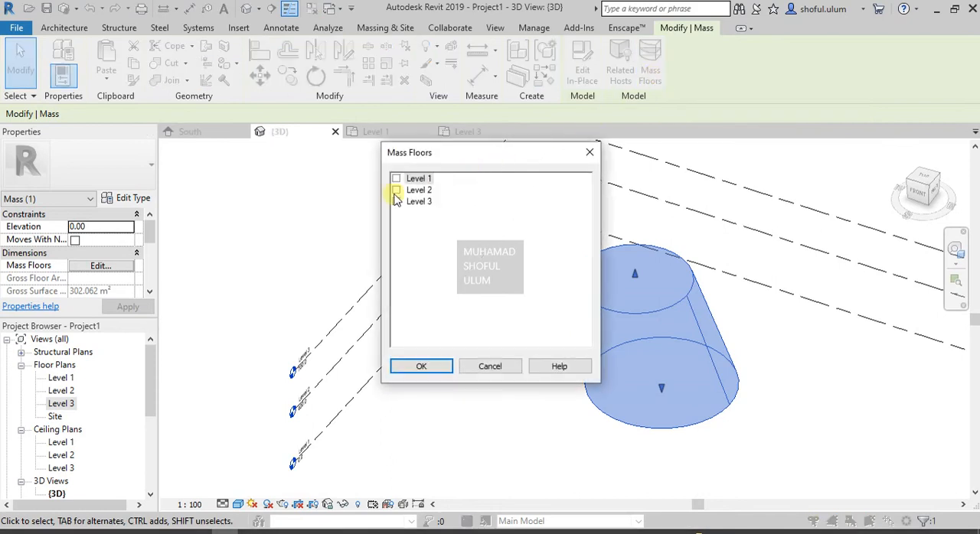
pyautogui.click(396, 179)
pyautogui.click(397, 191)
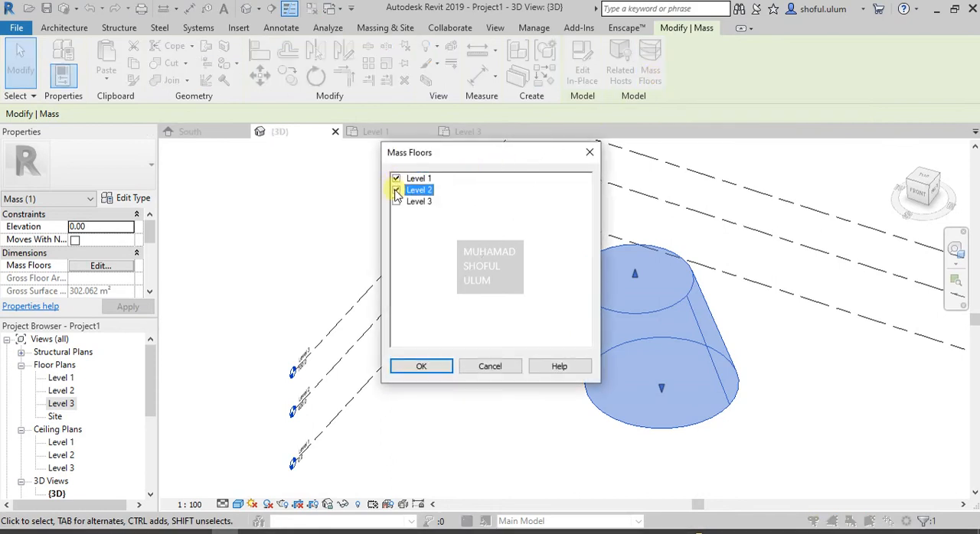
pyautogui.click(444, 367)
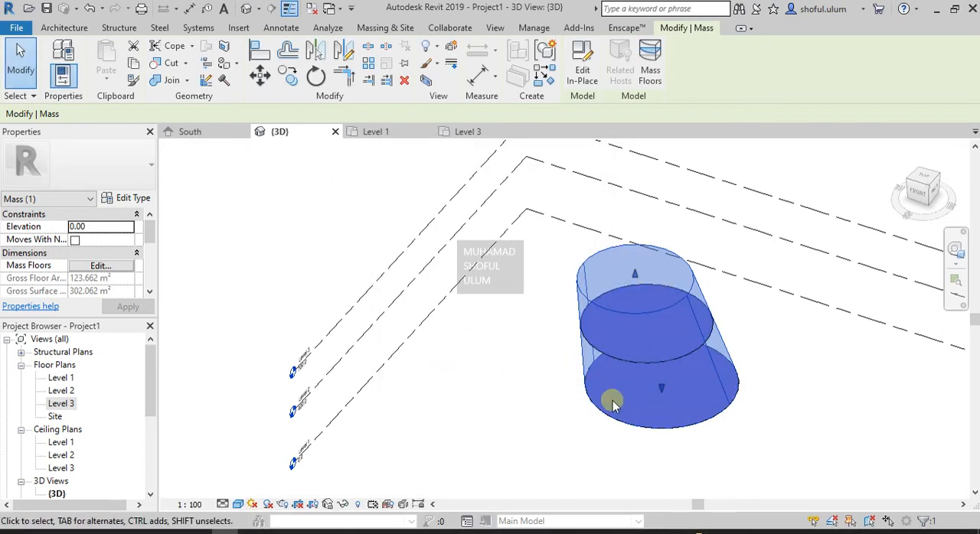
# - Examine the mass floors inside the tapered mass up close, including the one at Level 2
pyautogui.scroll(8, 614, 359)
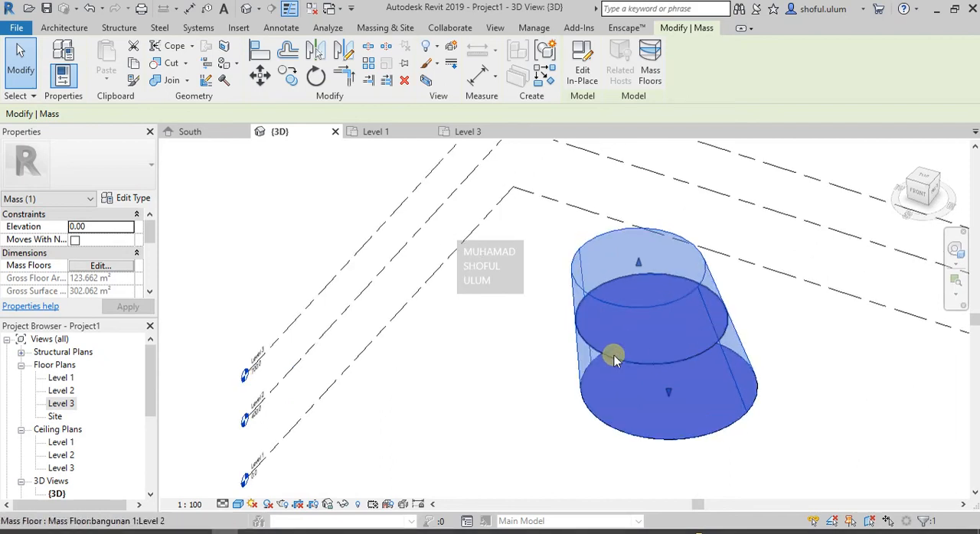
pyautogui.click(452, 329)
pyautogui.scroll(3, 560, 309)
pyautogui.scroll(-4, 516, 252)
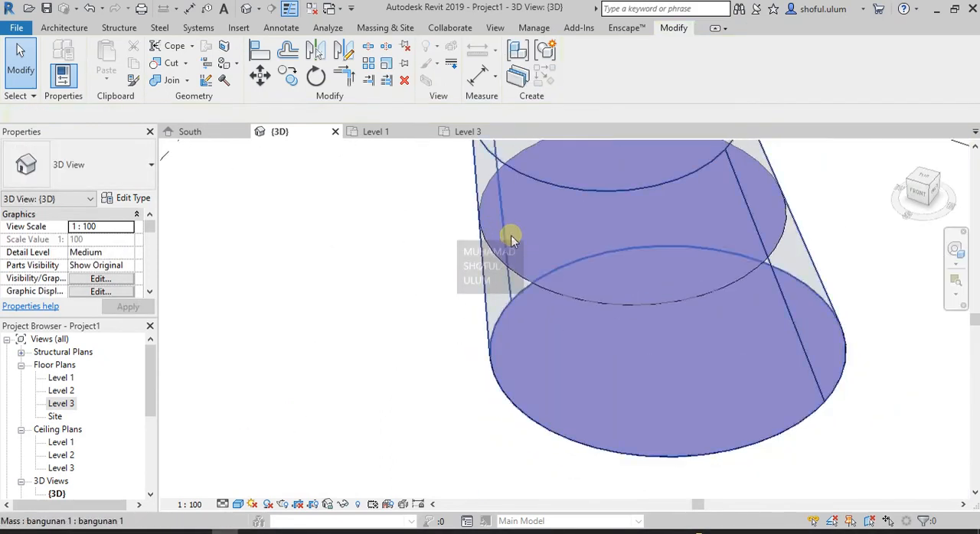
pyautogui.scroll(3, 650, 422)
pyautogui.click(650, 302)
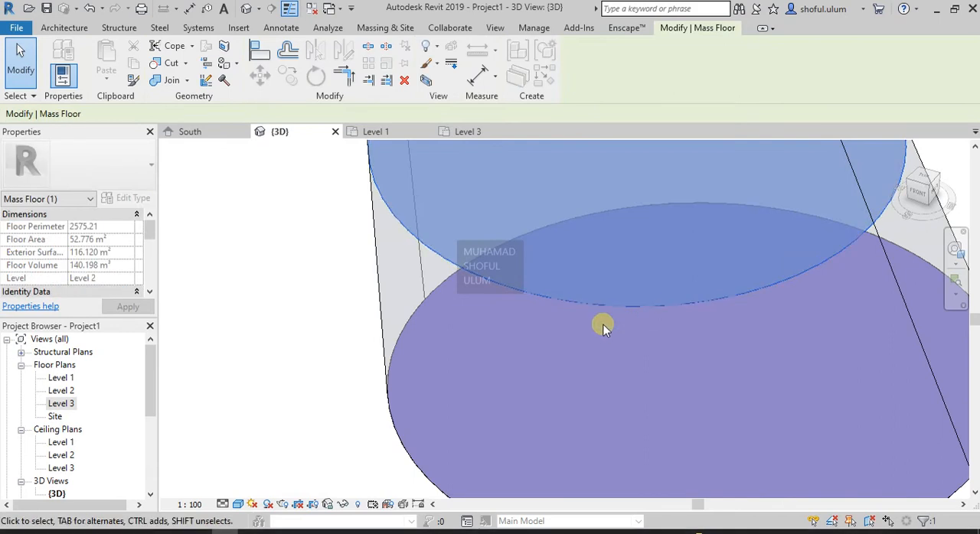
pyautogui.scroll(-2, 604, 327)
pyautogui.scroll(-1, 407, 324)
pyautogui.click(421, 339)
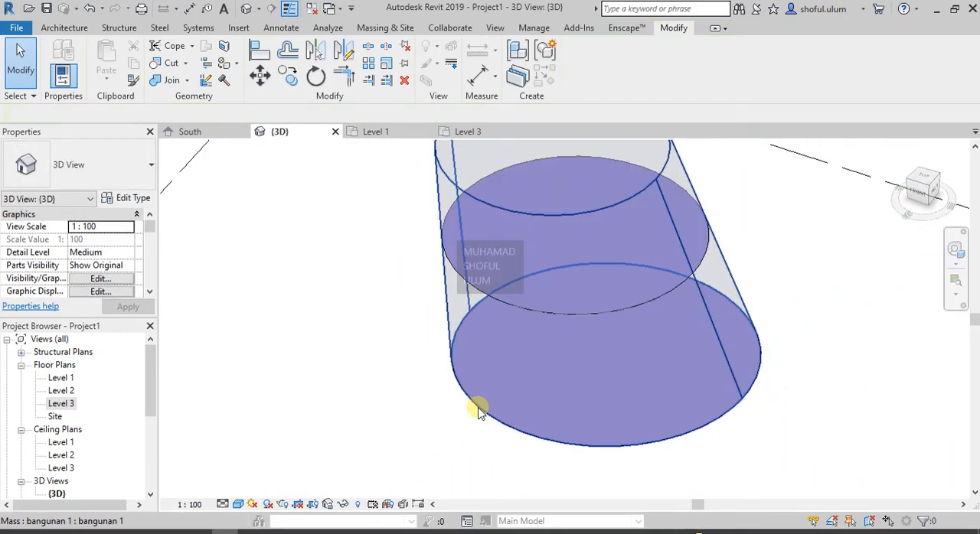
pyautogui.click(477, 407)
pyautogui.click(443, 407)
pyautogui.scroll(-2, 451, 398)
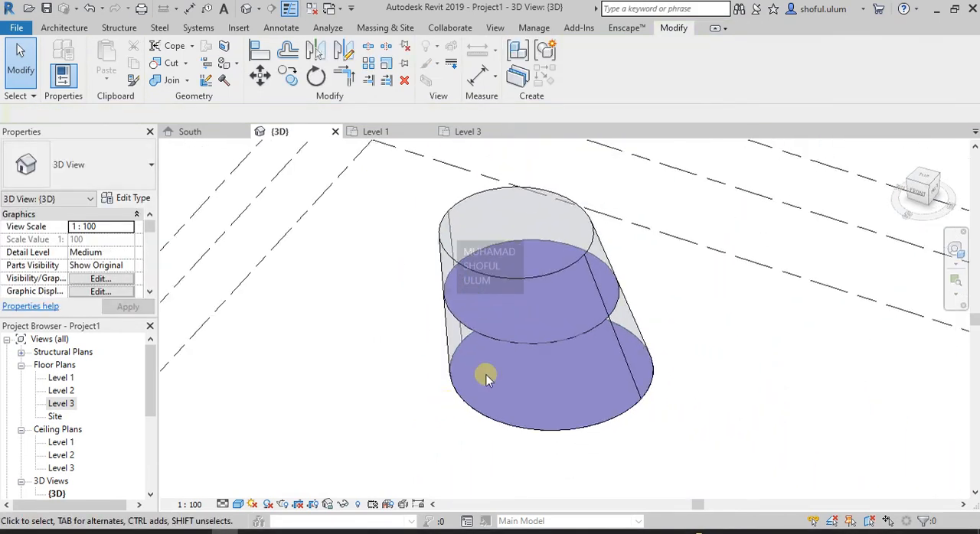
pyautogui.click(505, 363)
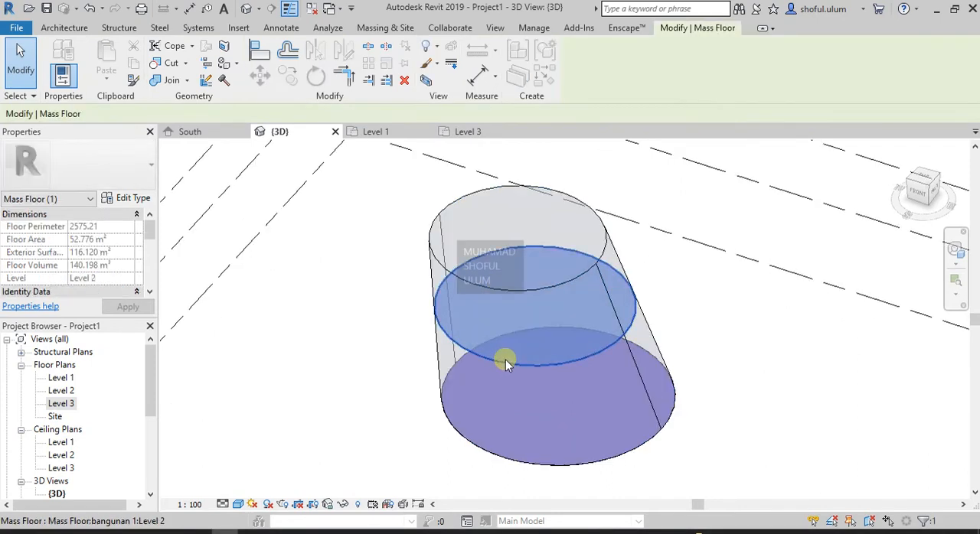
pyautogui.click(660, 310)
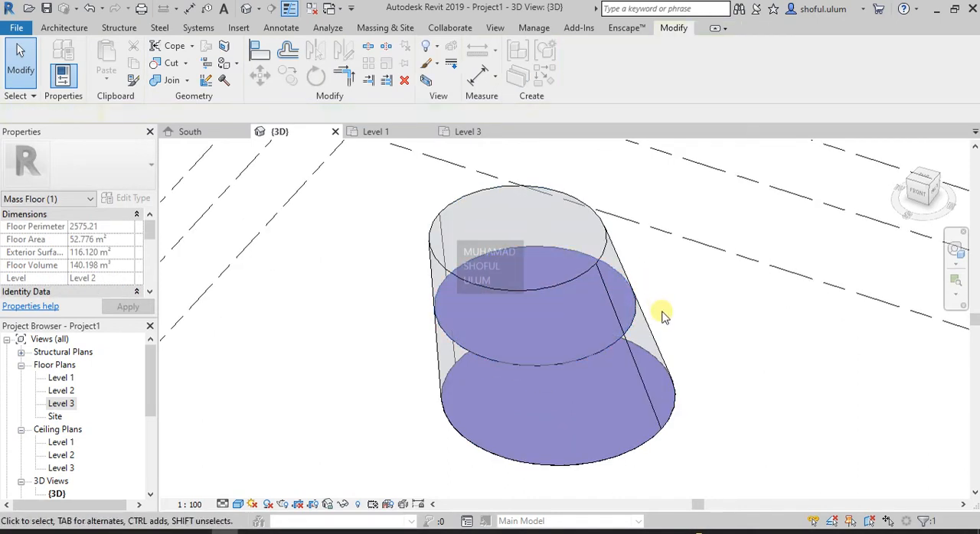
# - Create Generic Floor - 20cm floors by face from the Level 1 and Level 2 mass floors
pyautogui.click(375, 29)
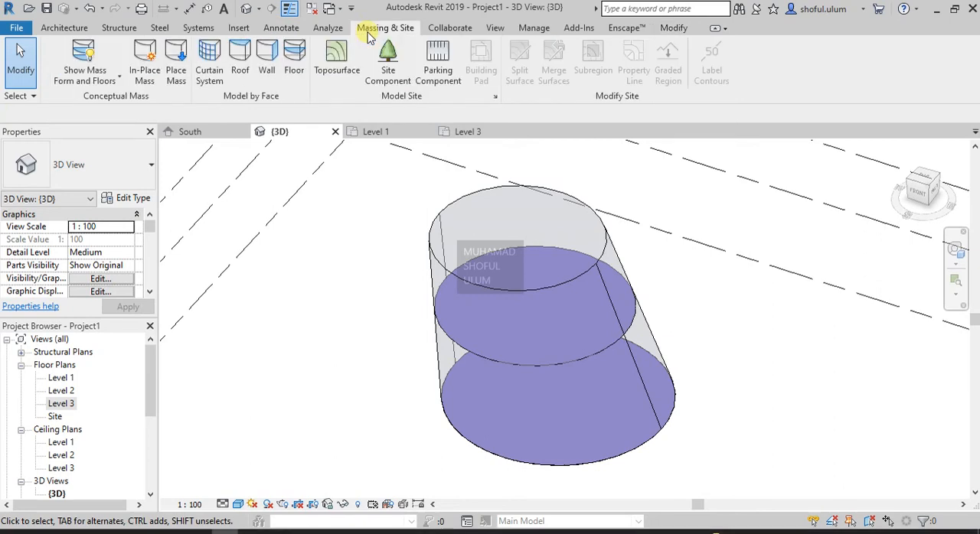
pyautogui.click(75, 28)
pyautogui.click(292, 81)
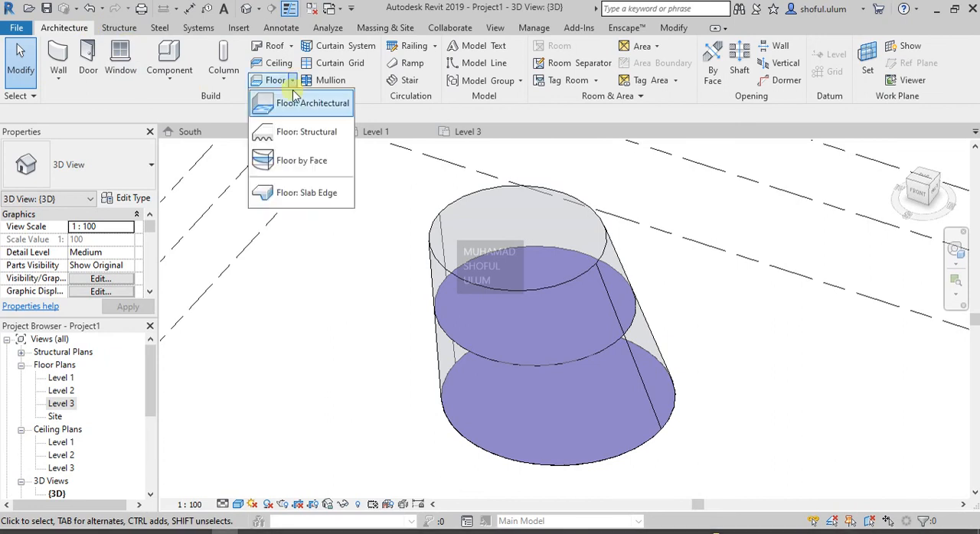
pyautogui.click(298, 164)
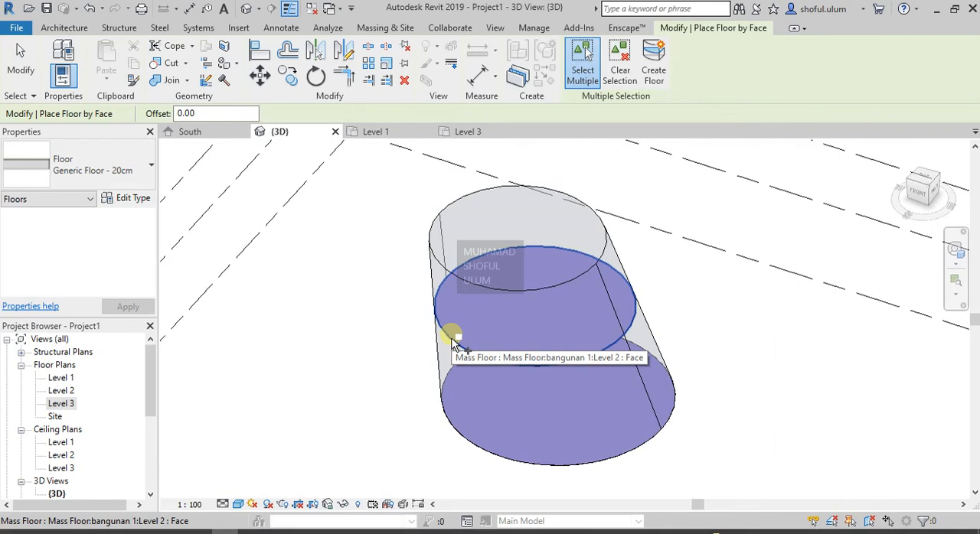
pyautogui.click(453, 338)
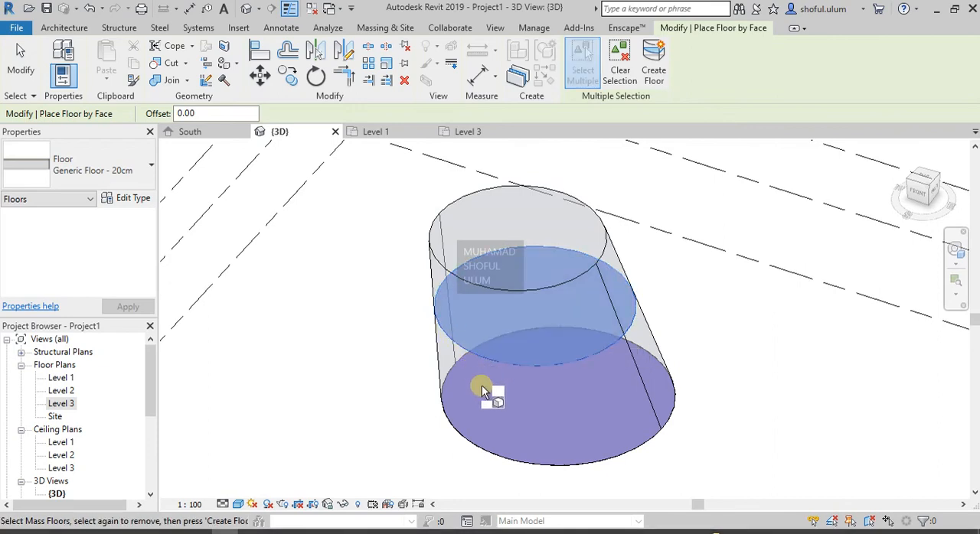
pyautogui.click(468, 440)
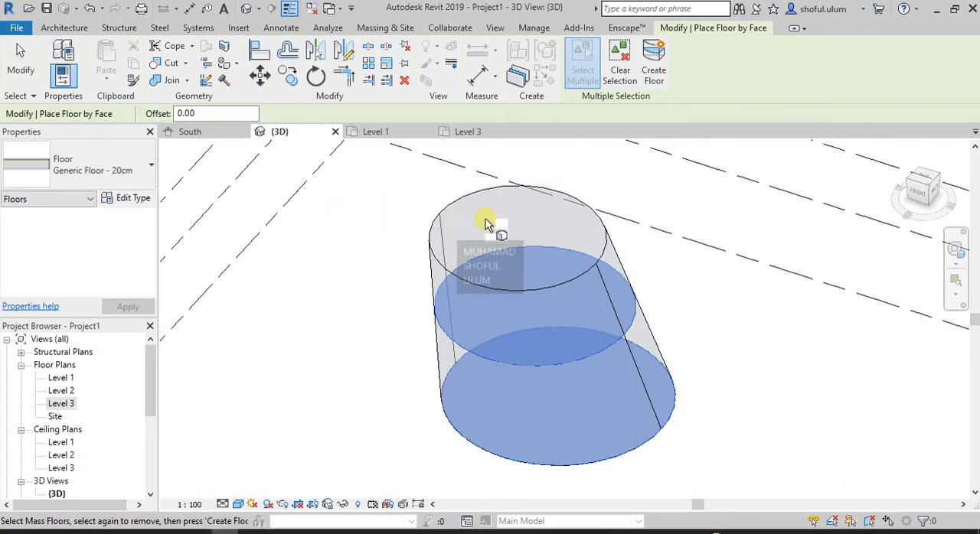
pyautogui.click(662, 68)
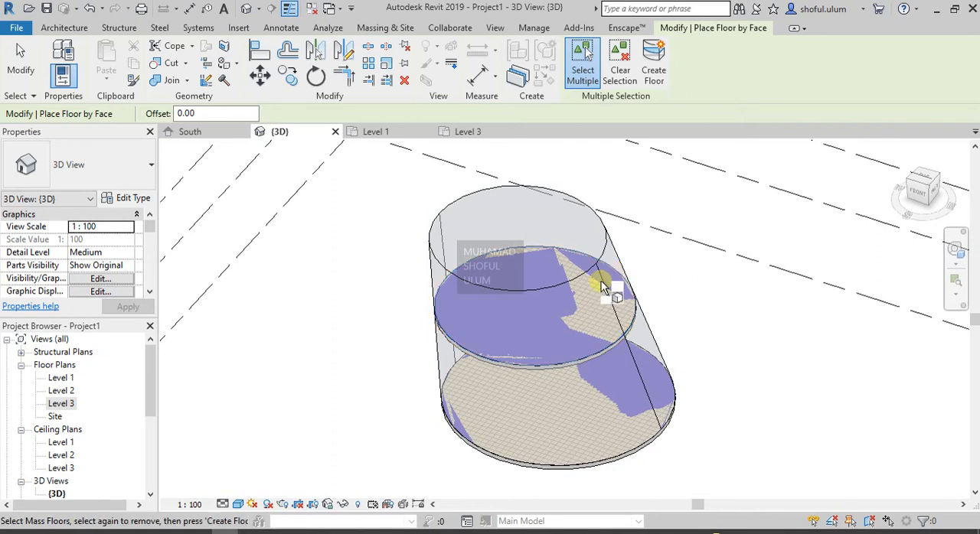
pyautogui.press('Escape')
# - Examine the Level 2 floor's available types and its type properties without changing them
pyautogui.click(578, 365)
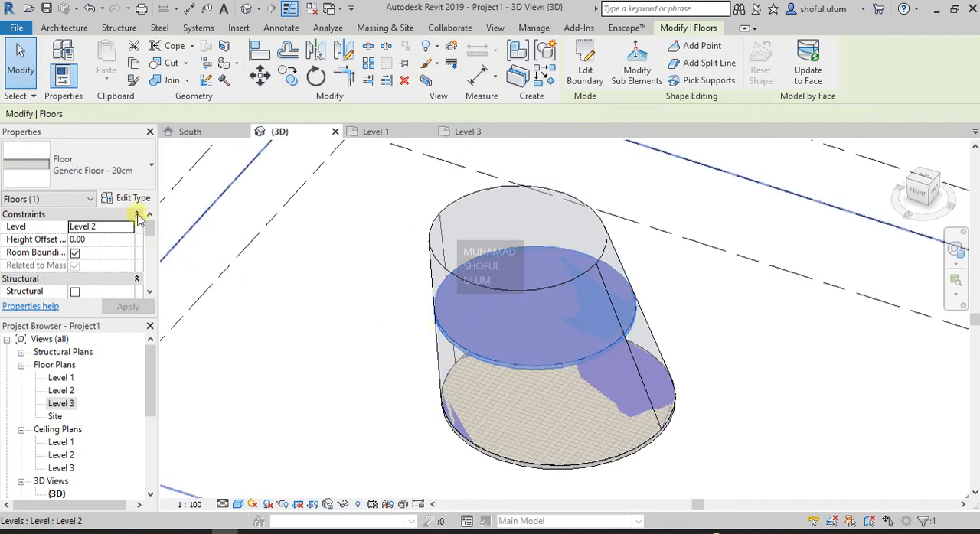
pyautogui.click(121, 175)
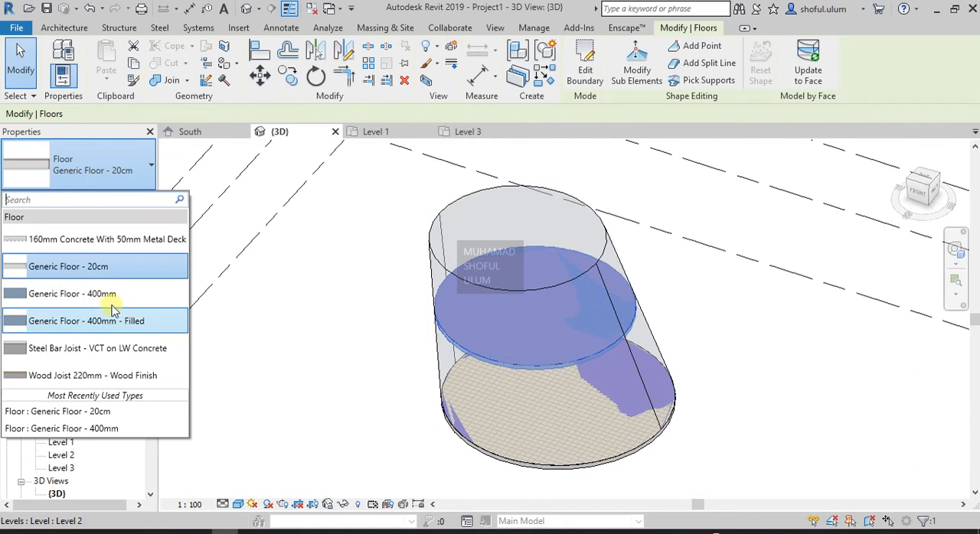
pyautogui.click(113, 159)
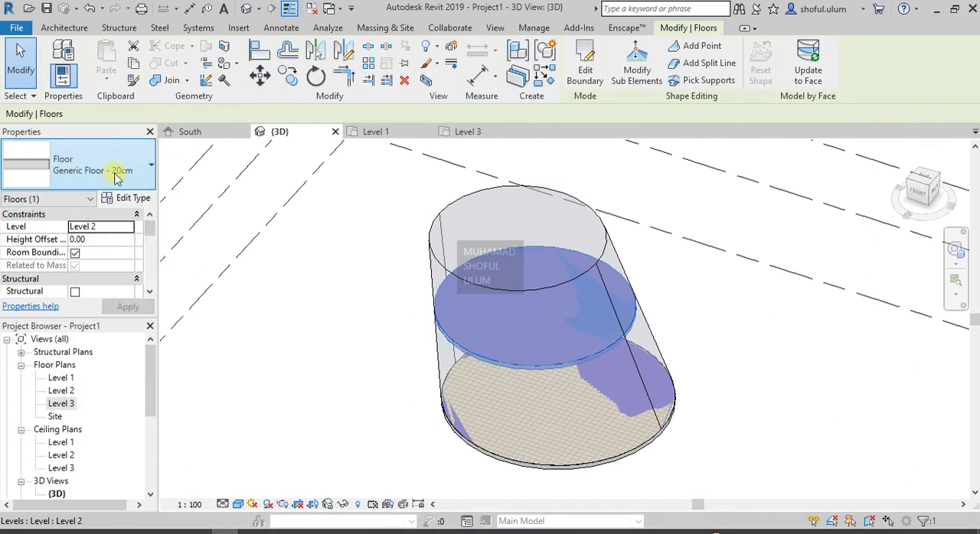
pyautogui.click(123, 199)
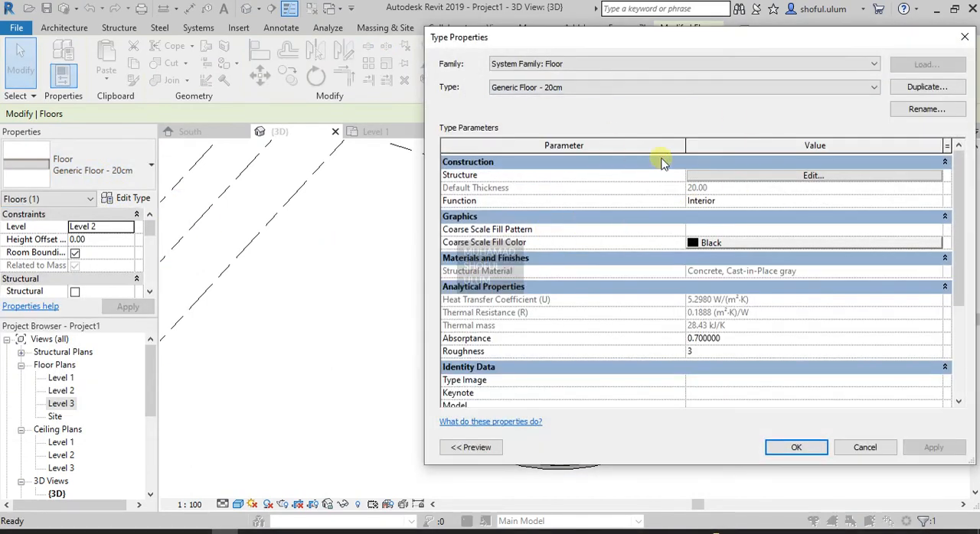
pyautogui.click(848, 447)
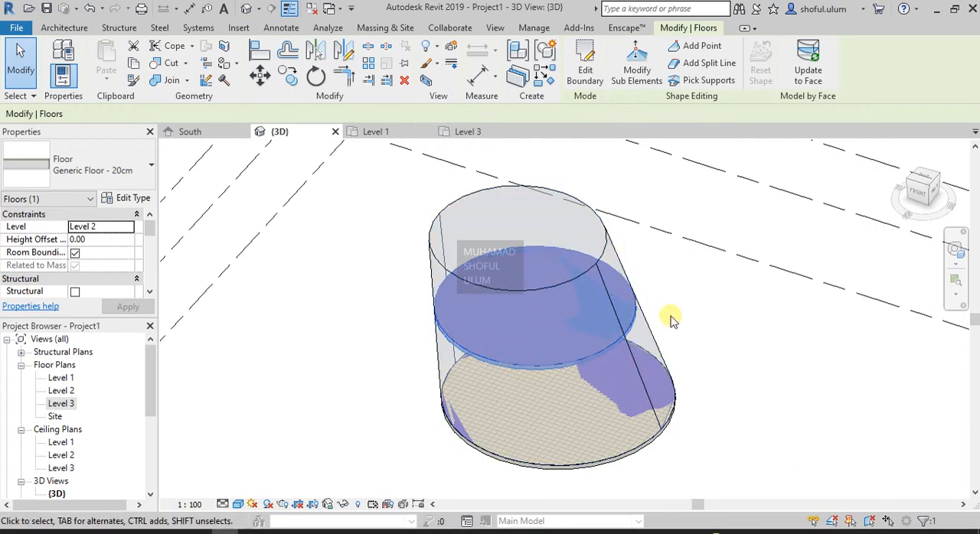
# - Edit the tapered mass in place, raise its top circular edge above Level 3, and finish the mass
pyautogui.click(655, 339)
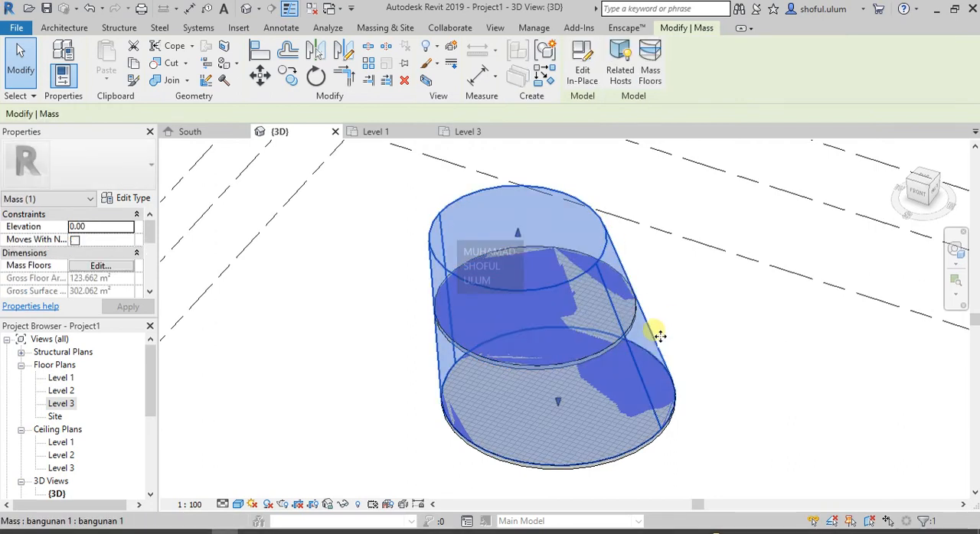
pyautogui.click(582, 75)
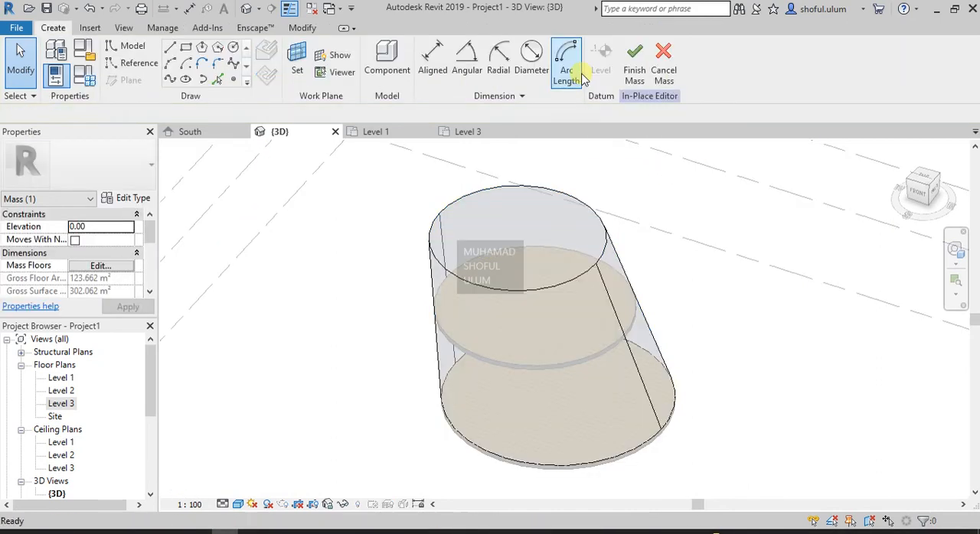
pyautogui.click(603, 244)
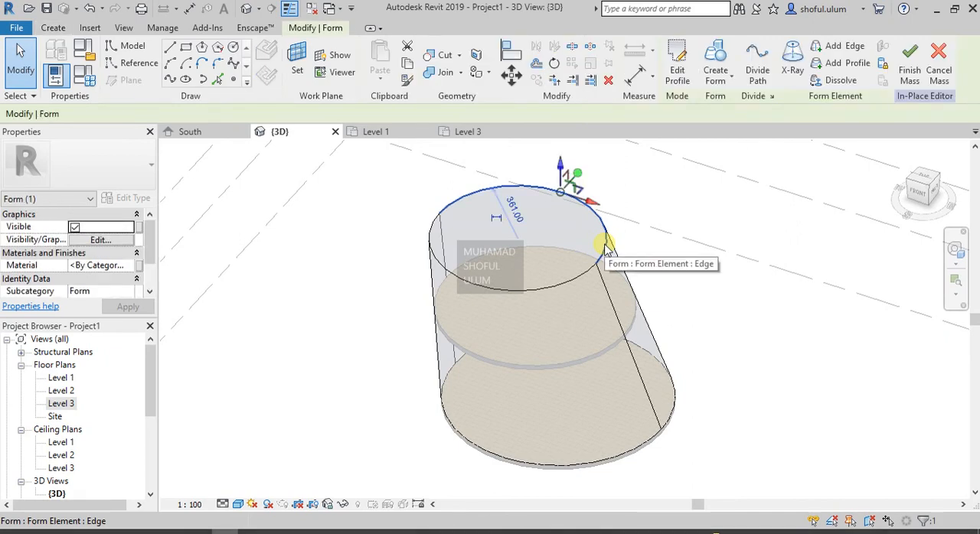
pyautogui.moveTo(562, 170); pyautogui.dragTo(562, 146)
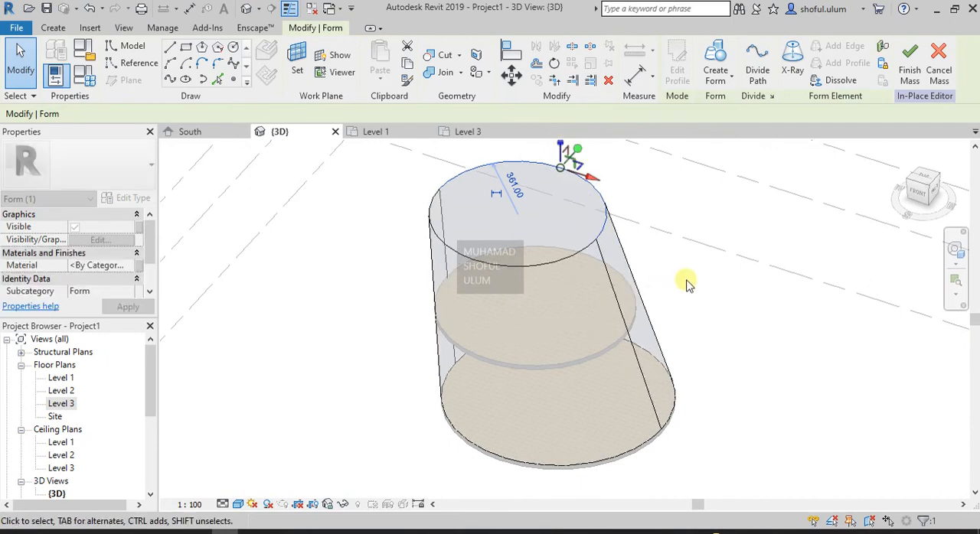
pyautogui.click(909, 76)
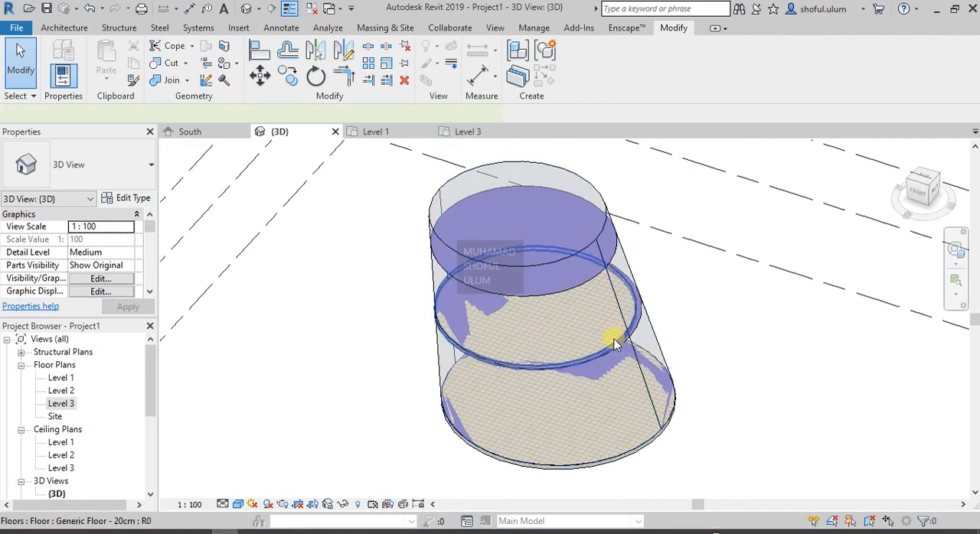
# - Update the Level 2 floor to match the modified mass face and clear the selection
pyautogui.click(615, 344)
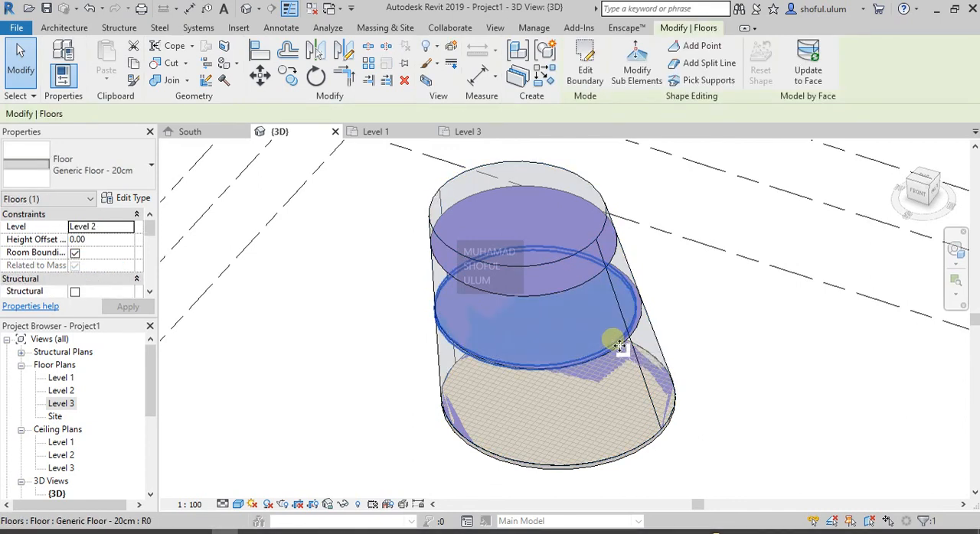
pyautogui.click(754, 376)
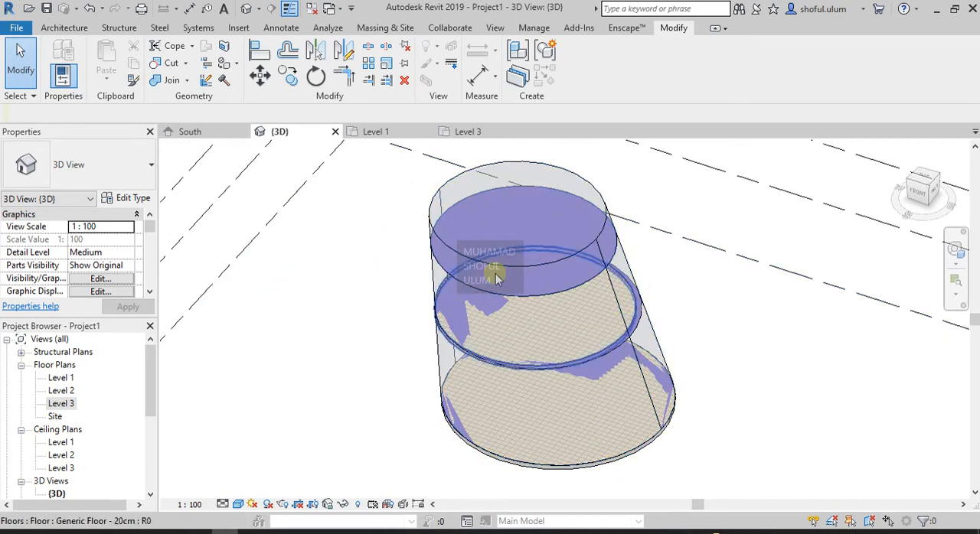
pyautogui.click(495, 281)
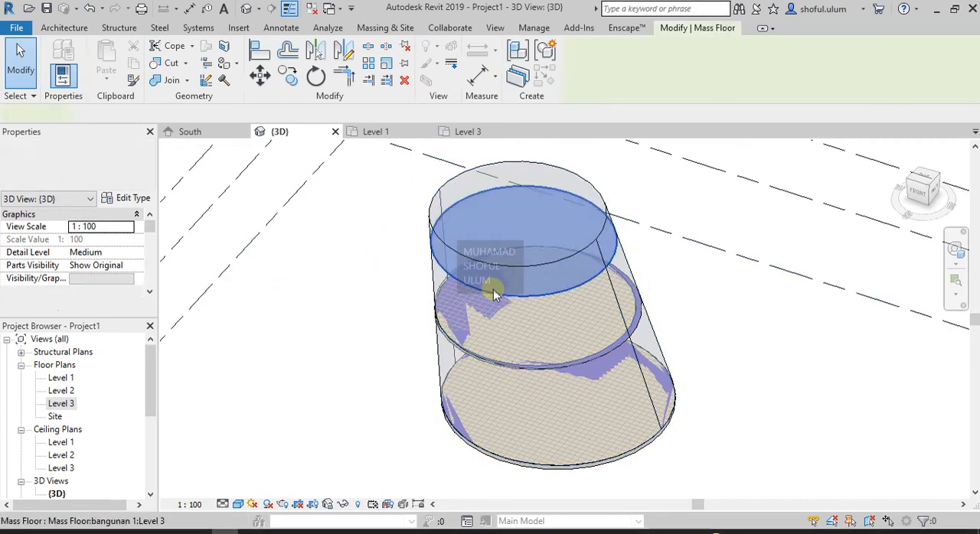
pyautogui.click(529, 365)
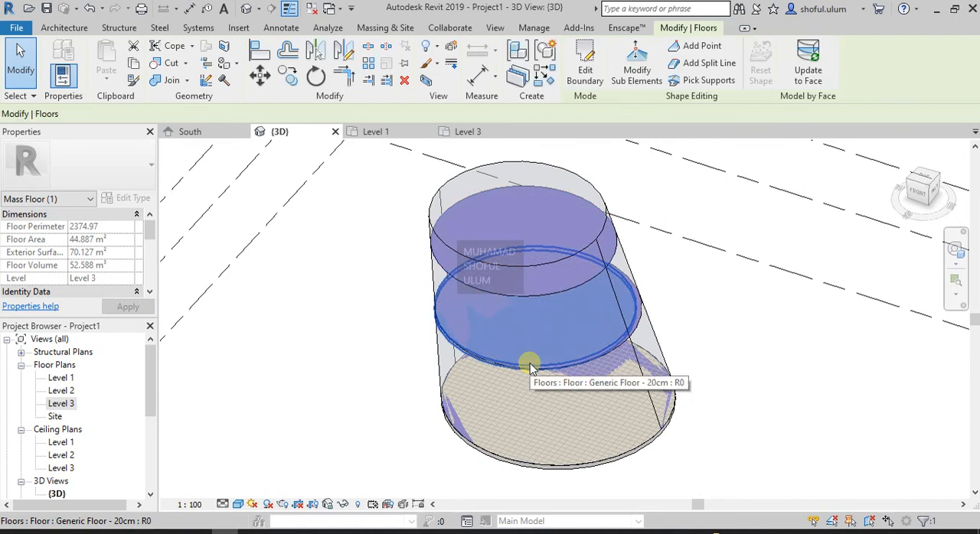
pyautogui.click(810, 76)
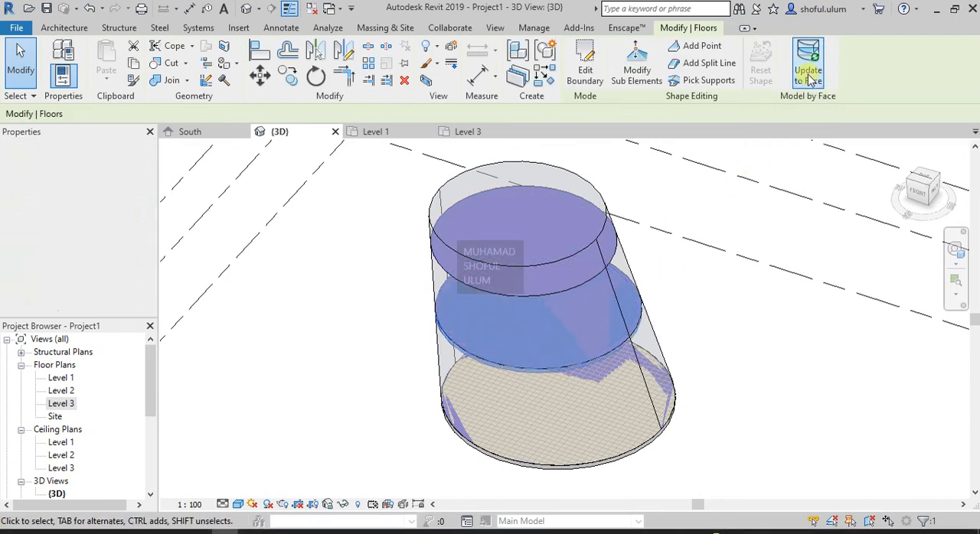
pyautogui.click(743, 390)
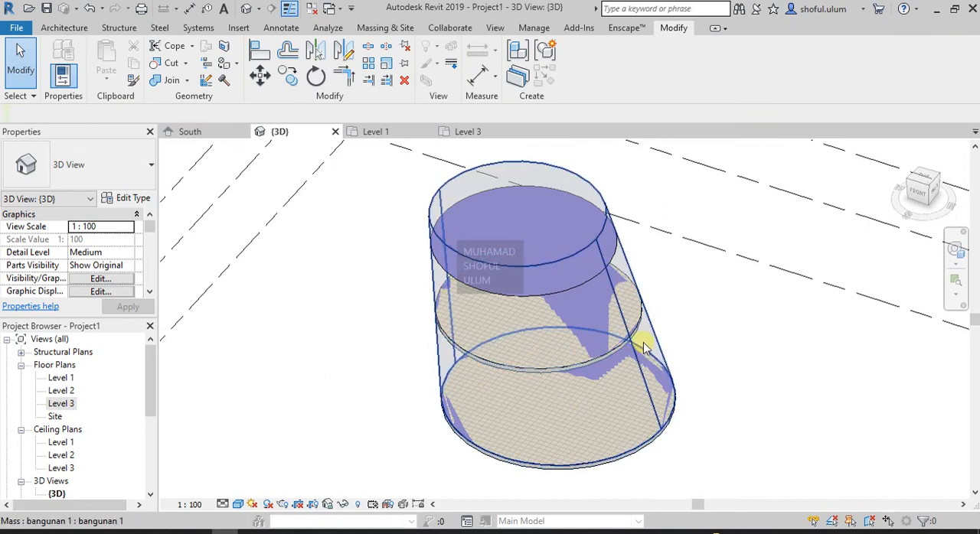
# - Update the Level 1 floor to the face of the modified mass
pyautogui.click(615, 271)
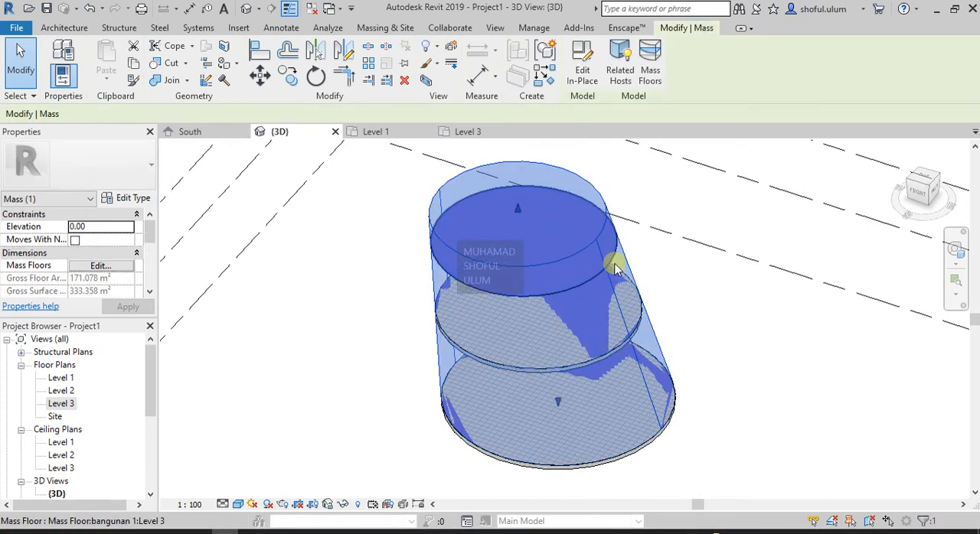
pyautogui.click(612, 263)
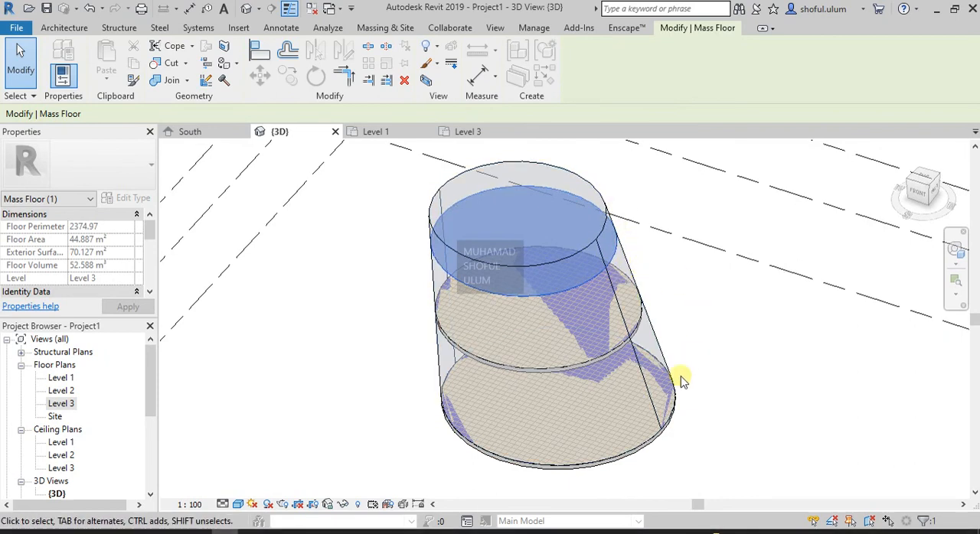
pyautogui.click(673, 405)
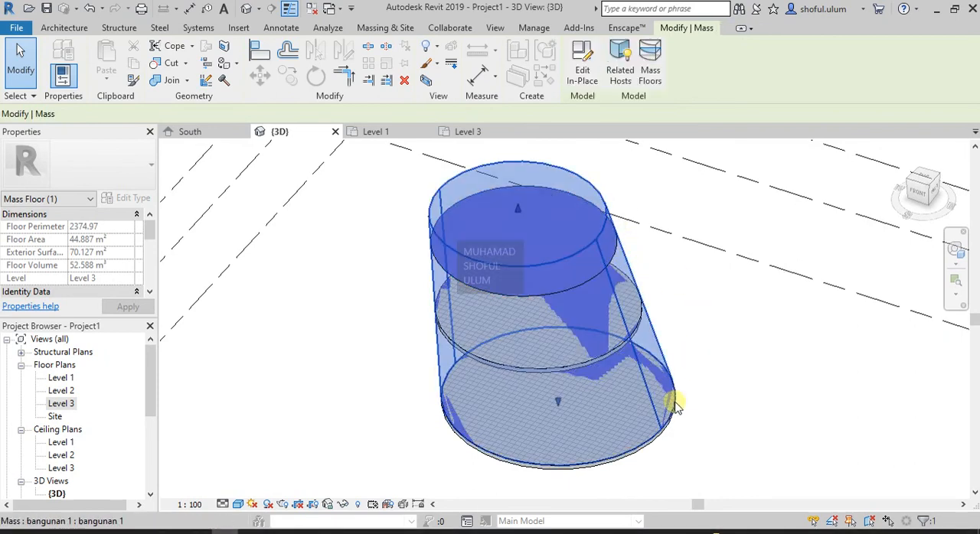
pyautogui.click(642, 459)
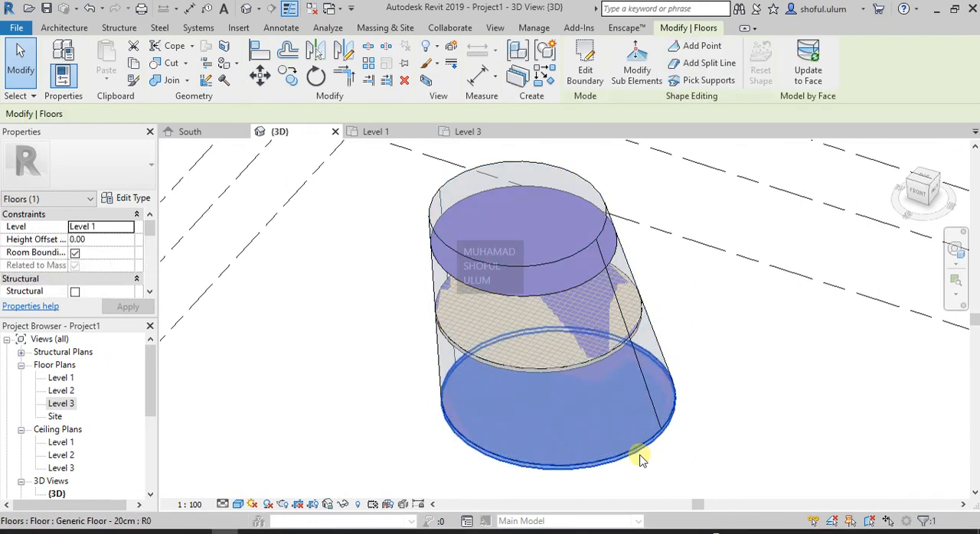
pyautogui.click(805, 77)
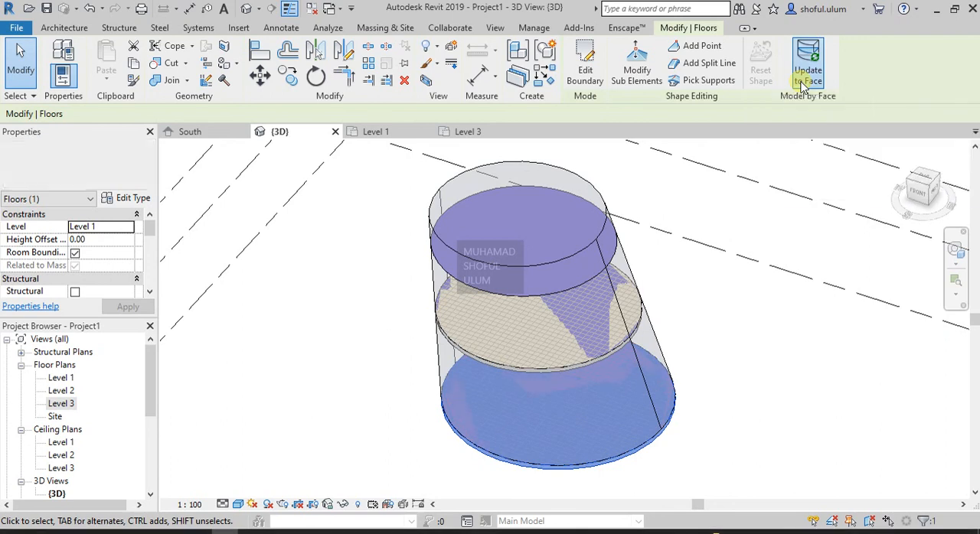